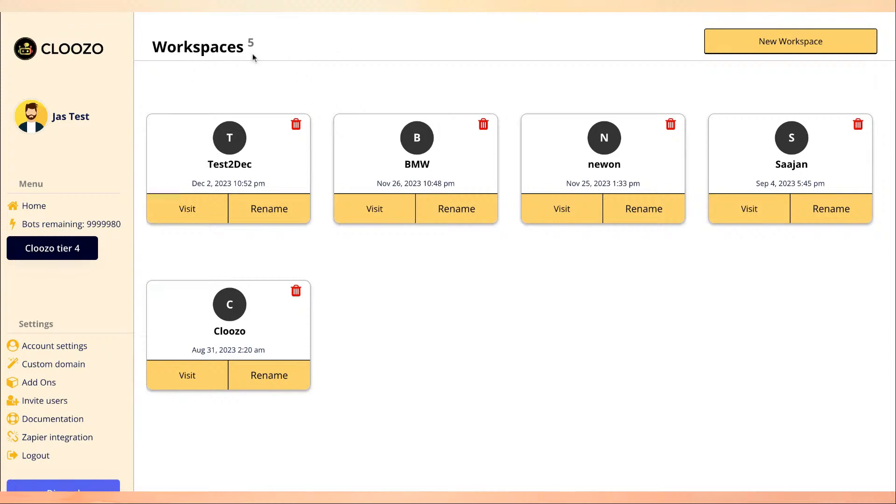
left_click_drag(154, 45, 250, 45)
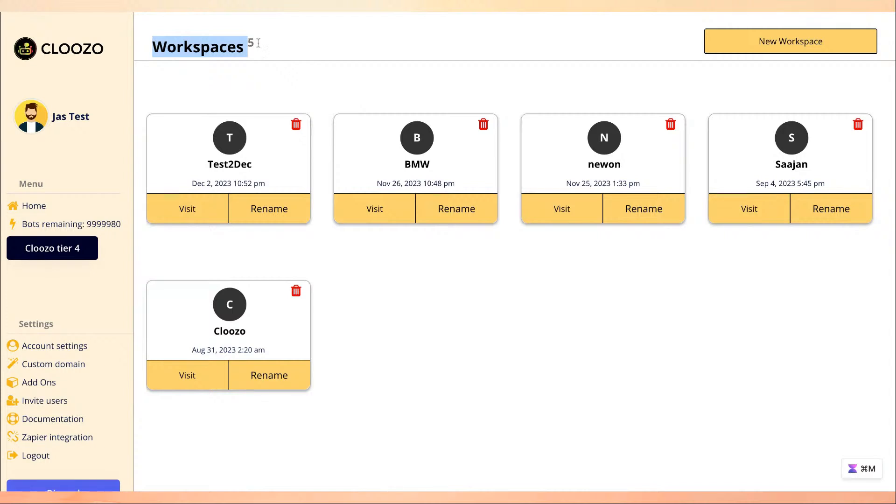
left_click(284, 52)
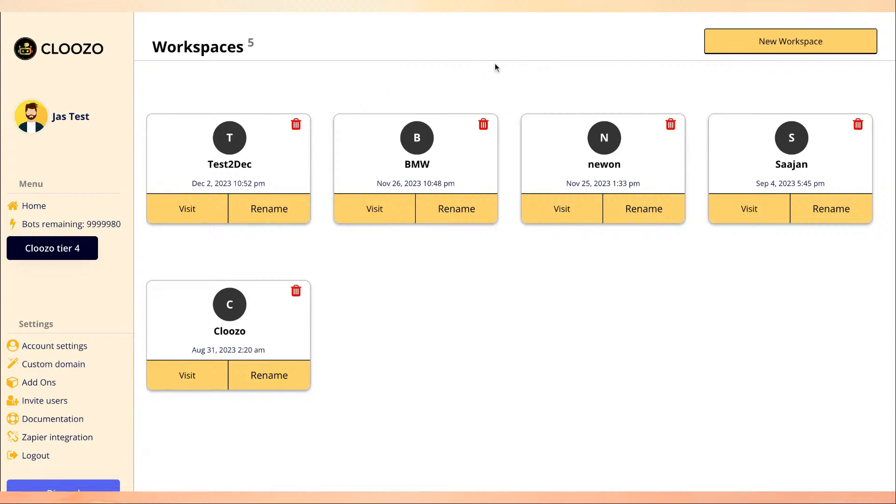
Create a new workspace named 'Demo' on the Workspaces page.
left_click(765, 42)
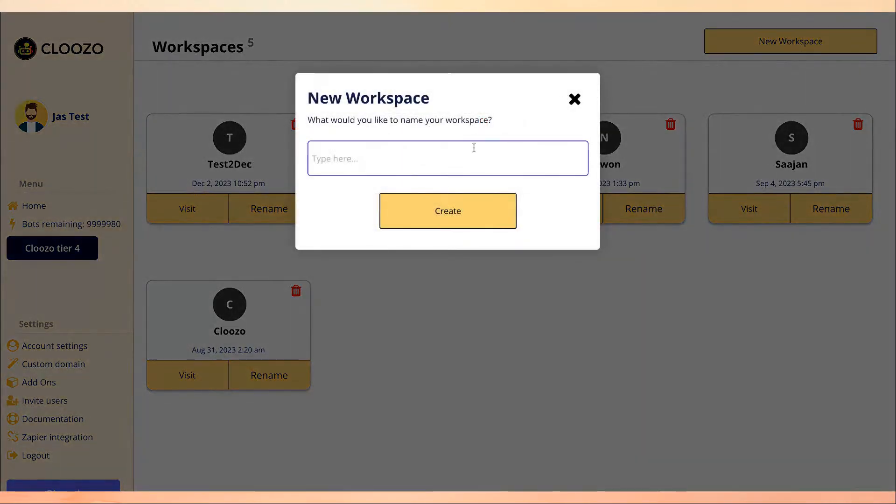
type("Demo")
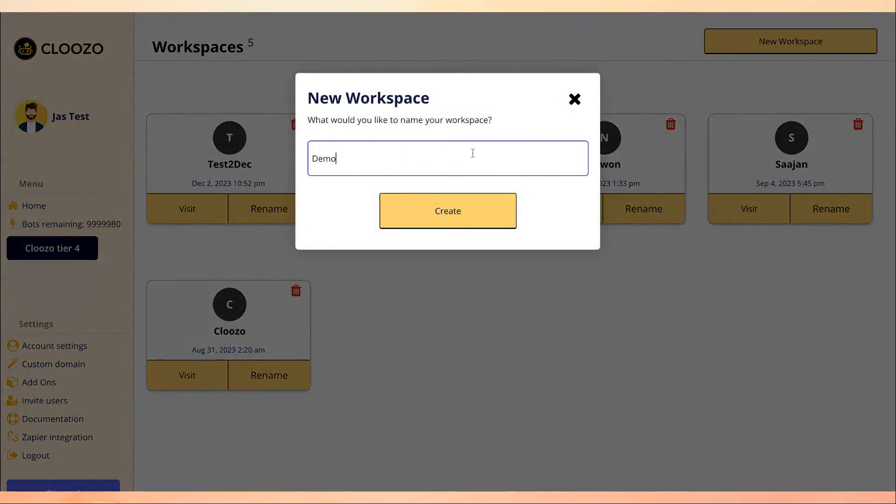
left_click(442, 209)
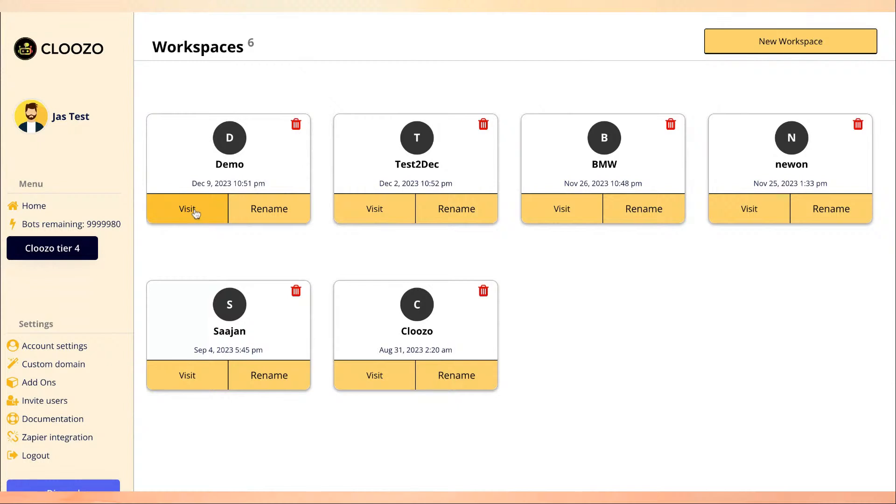
Inside the Demo workspace, create 'demo bot' as a Chatbot with your knowledge base.
left_click(222, 165)
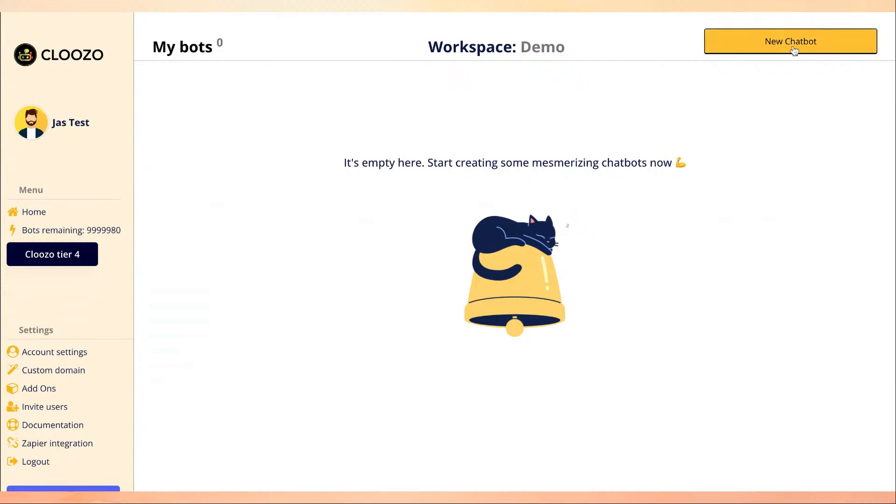
left_click(813, 41)
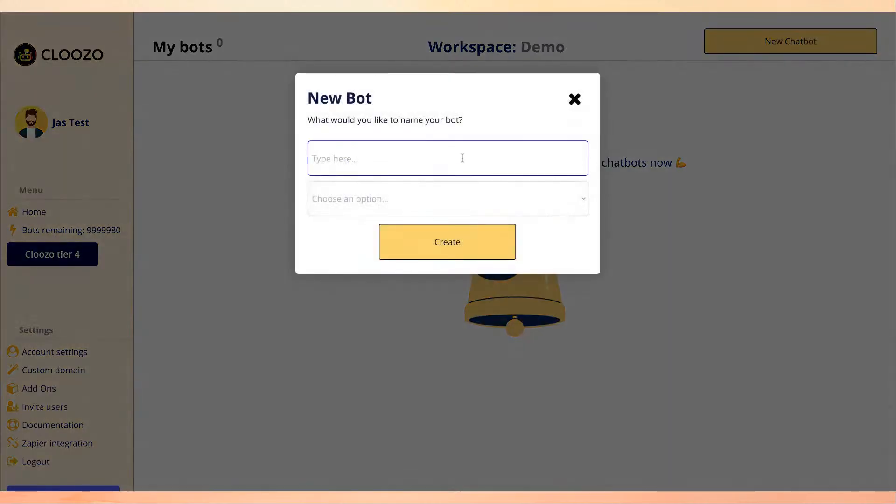
type("demo bot")
left_click(365, 187)
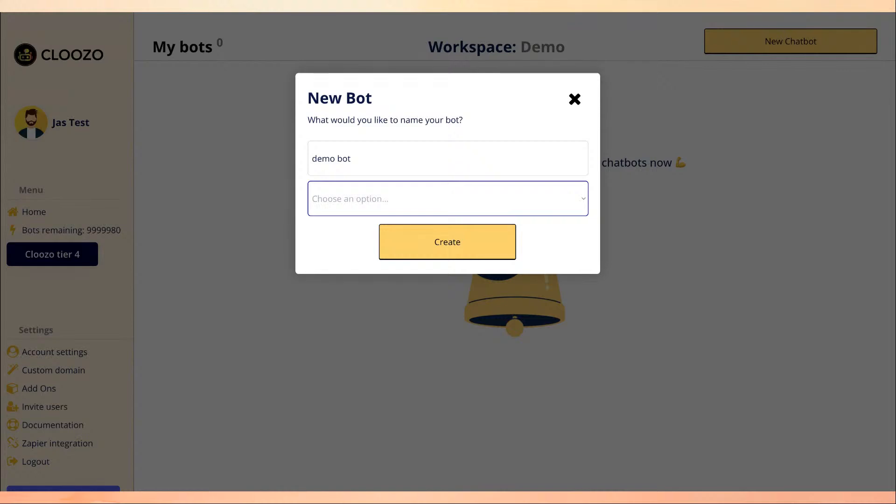
left_click(426, 172)
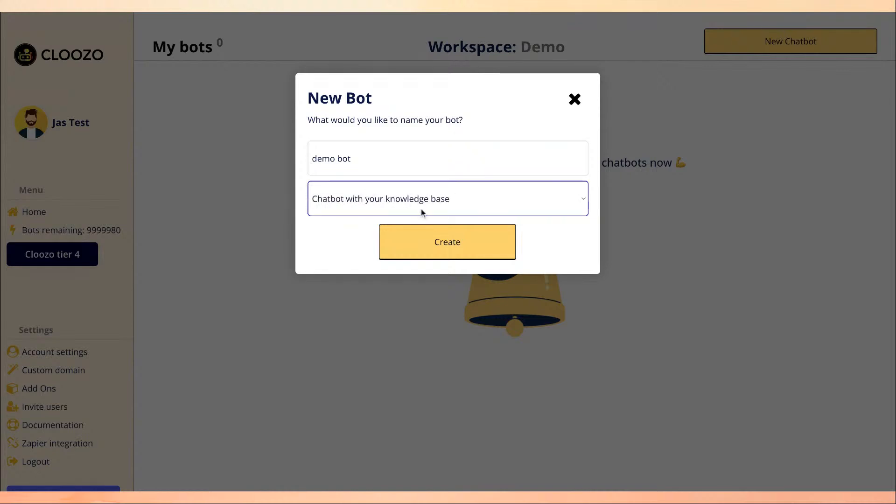
left_click(441, 242)
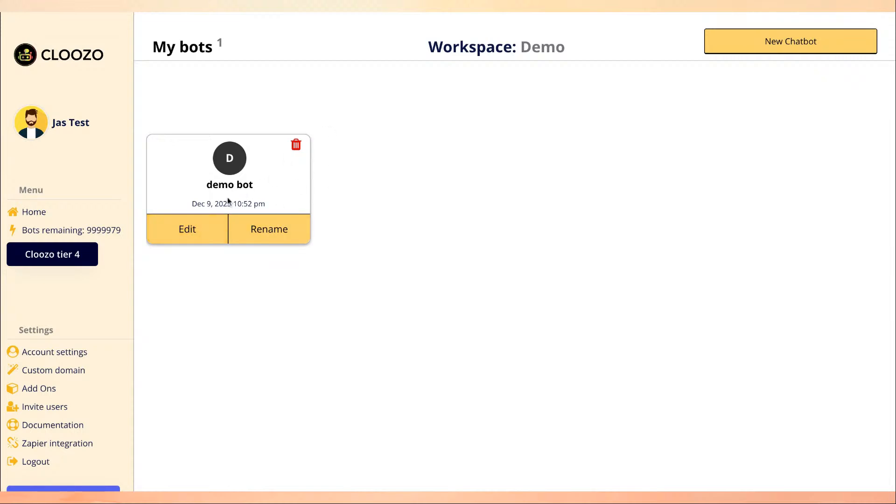
Edit the demo bot card to reach its OpenAI Settings page.
left_click(205, 228)
left_click(254, 182)
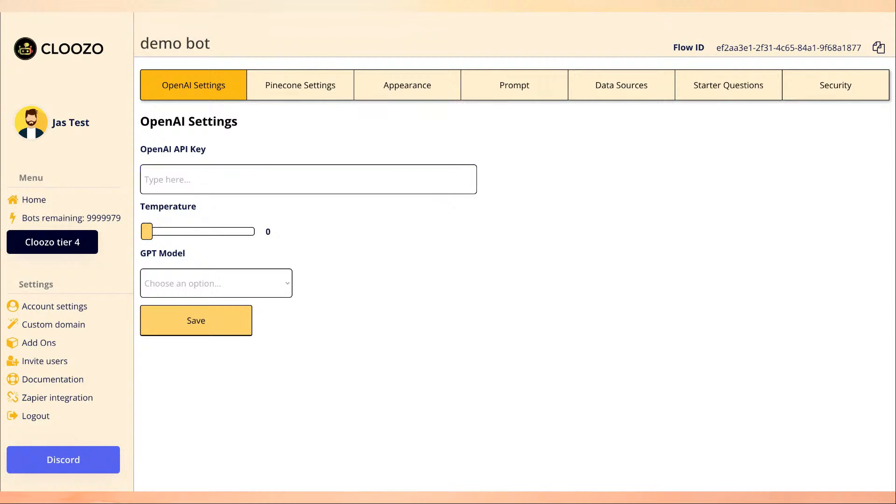
Paste the OpenAI API key and set Temperature to 0.61.
left_click(244, 173)
key("ctrl+v")
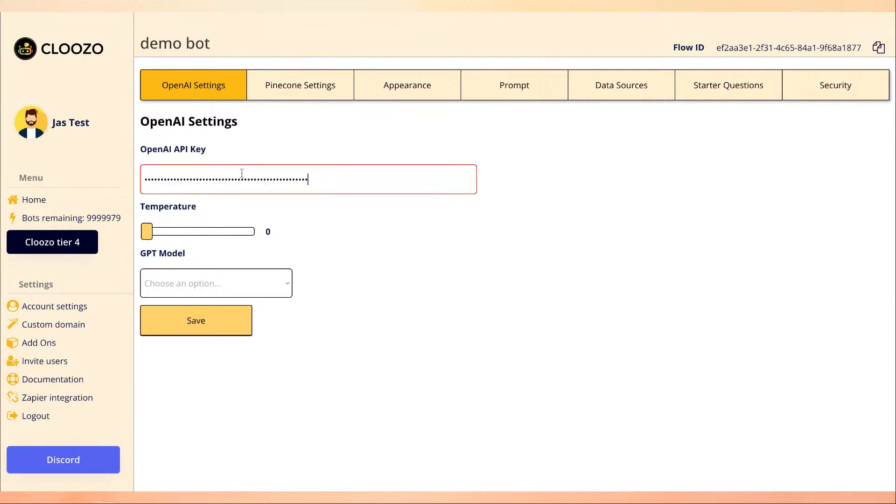
left_click(374, 13)
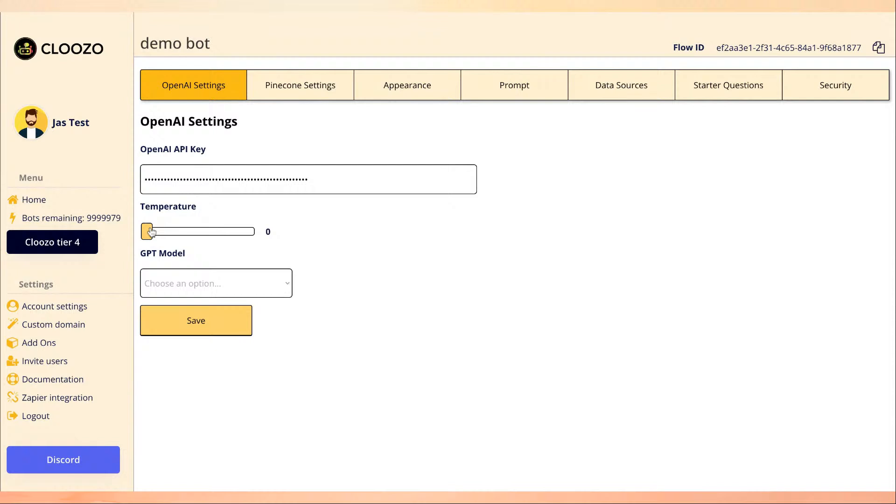
left_click_drag(151, 232, 189, 232)
mouse_move(189, 232)
left_mouse_down()
mouse_move(162, 231)
mouse_move(188, 232)
left_mouse_up()
left_click_drag(183, 232, 232, 237)
left_click_drag(230, 231, 179, 232)
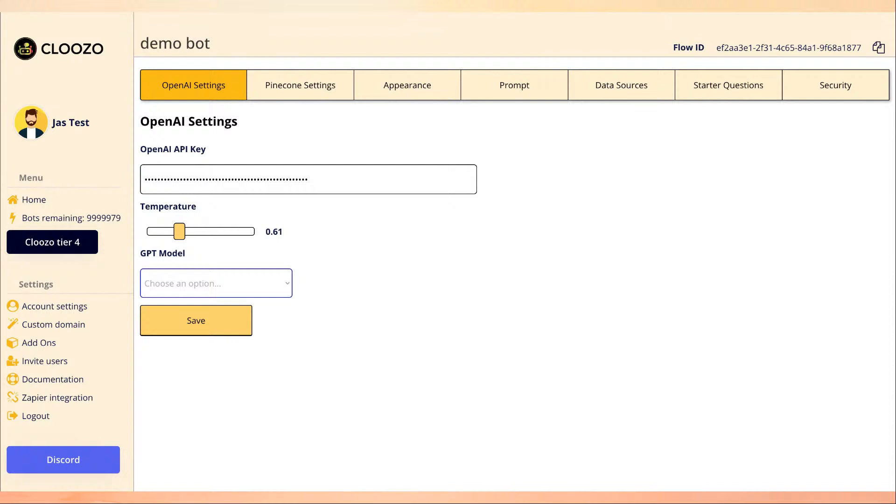
Choose gpt-4 as the GPT model, save, and move to Pinecone Settings.
left_click(219, 252)
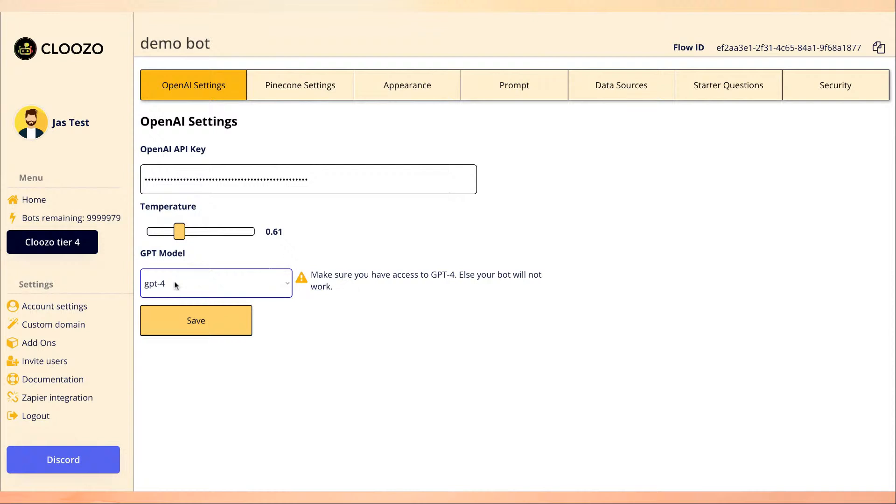
left_click(201, 320)
left_click(256, 180)
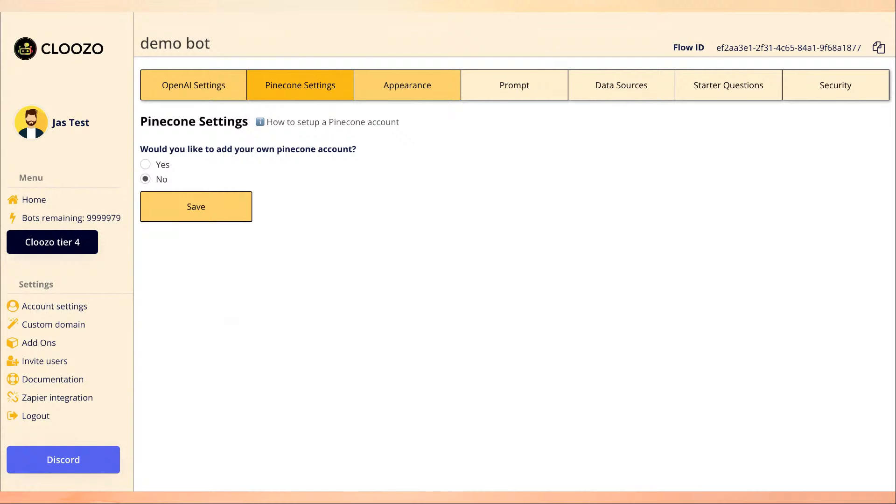
Preview the own-Pinecone-account fields, set the option back to No, and save.
left_click(300, 85)
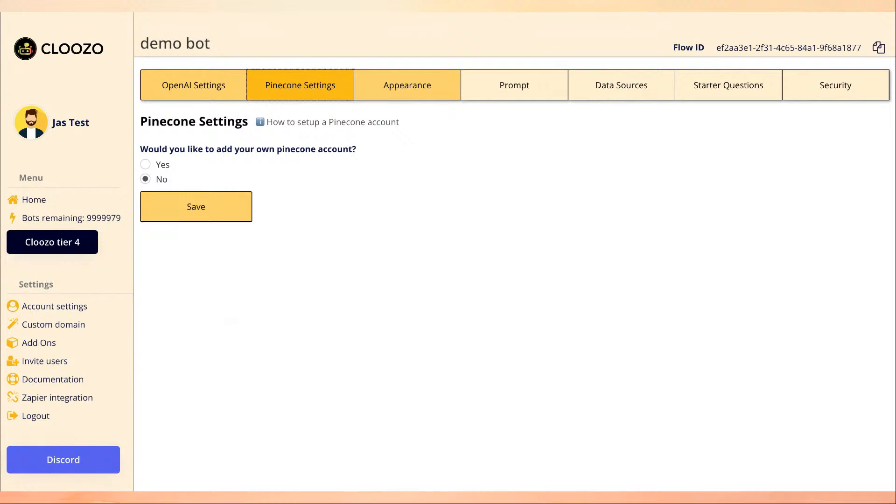
left_click(162, 164)
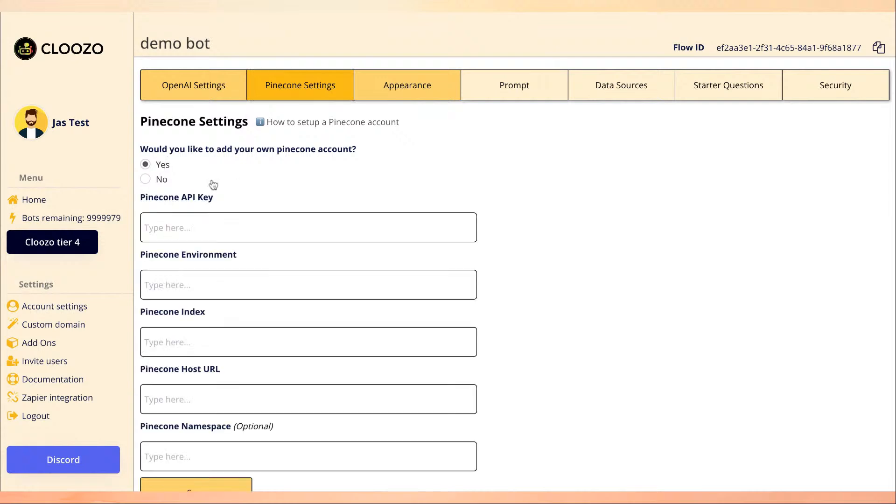
scroll(251, 240, "down", 1)
left_click(222, 162)
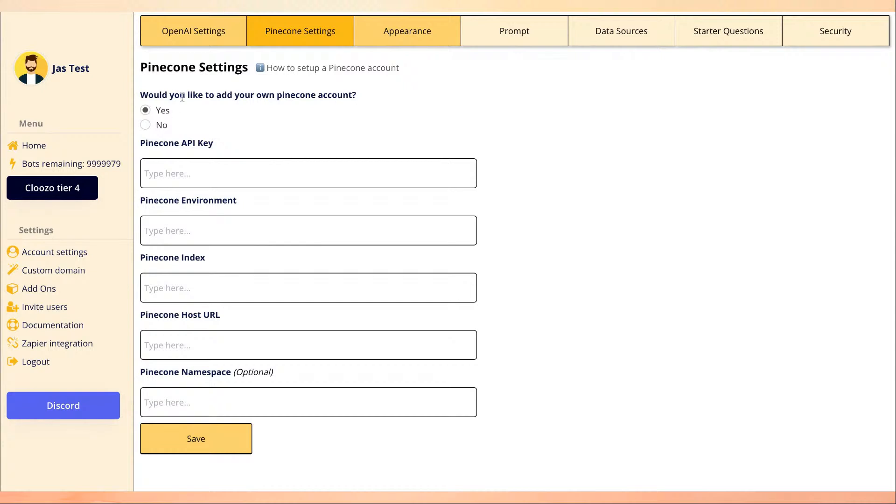
left_click(162, 127)
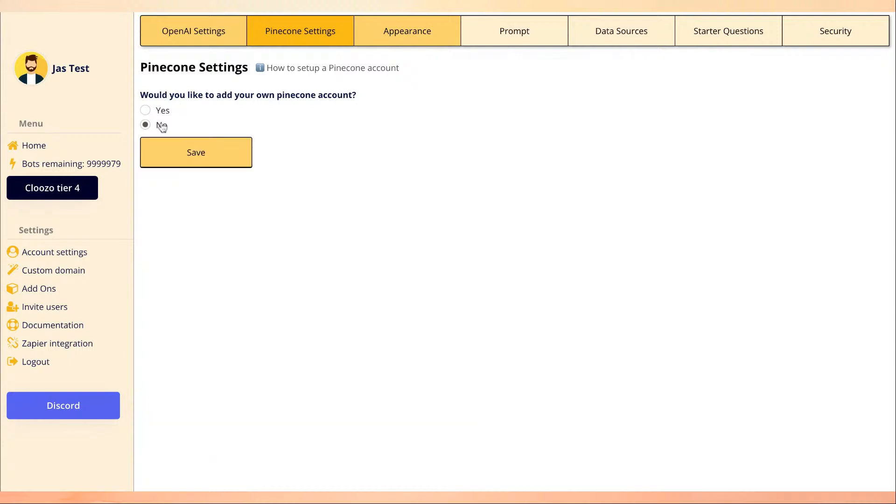
left_click(205, 146)
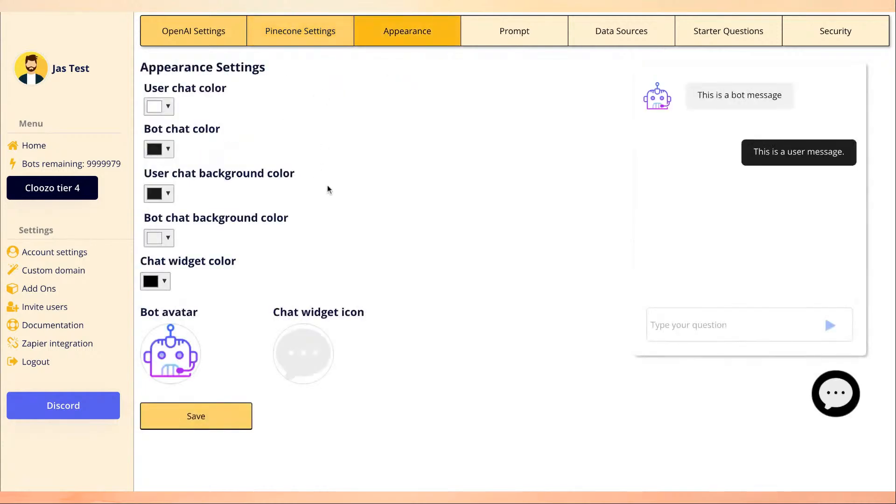
Set the user chat text colour to red and check it in the preview.
scroll(304, 196, "up", 2)
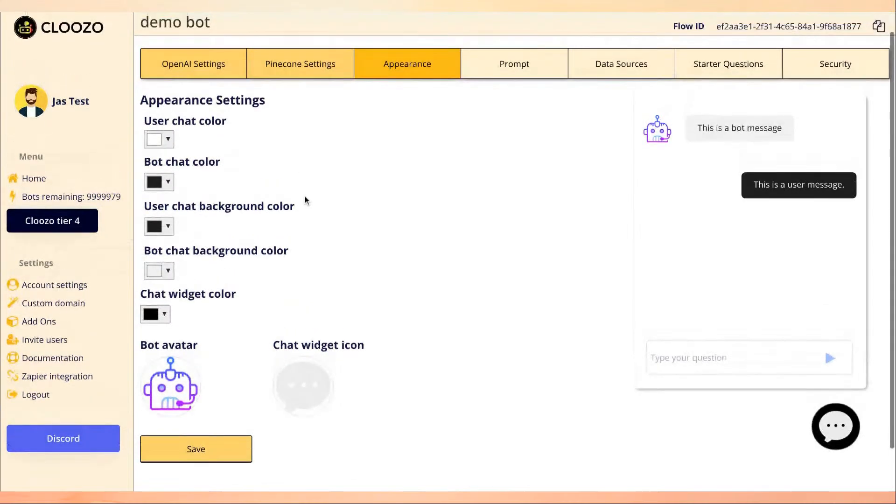
scroll(304, 199, "up", 1)
scroll(312, 182, "down", 2)
scroll(314, 184, "up", 2)
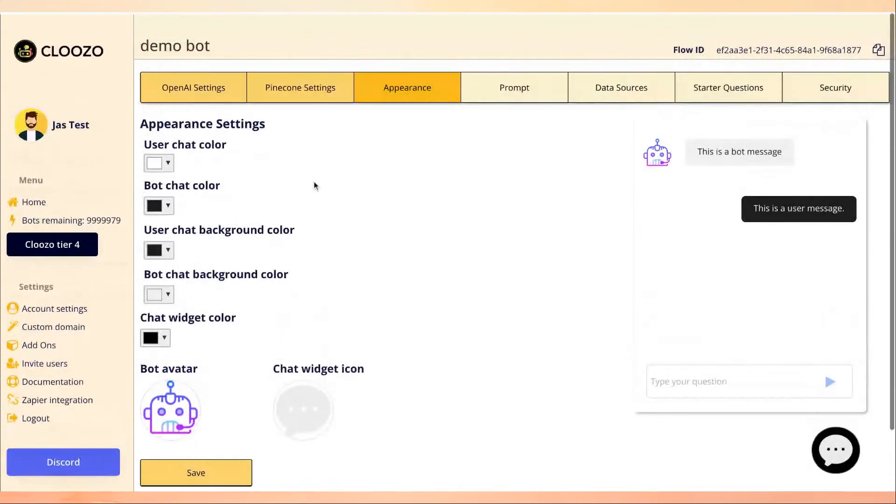
scroll(314, 185, "down", 2)
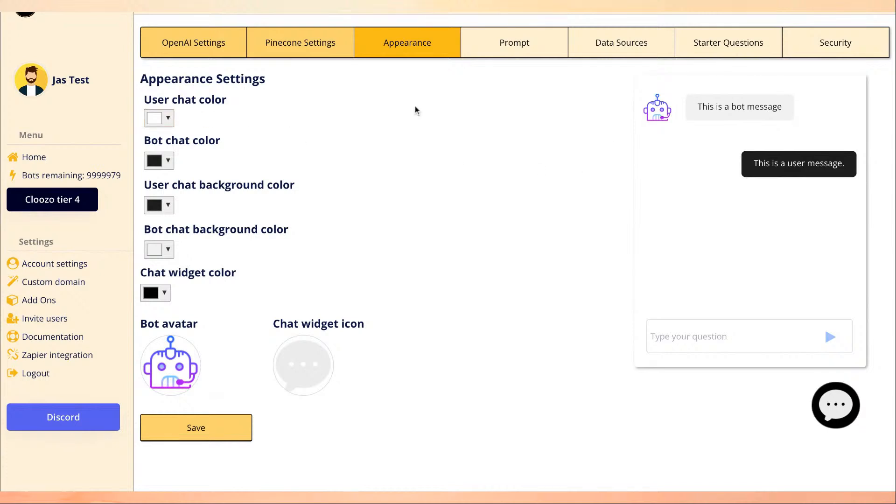
left_click(161, 120)
left_click(234, 151)
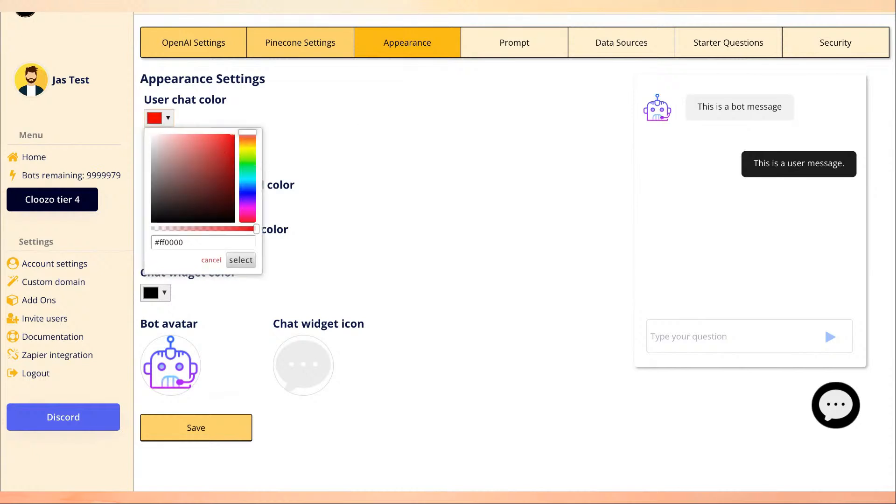
left_click(234, 261)
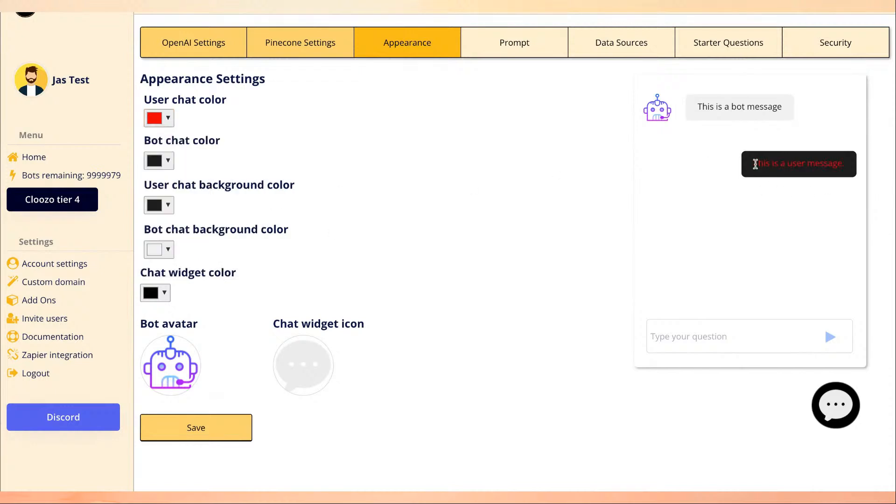
left_click_drag(753, 164, 844, 163)
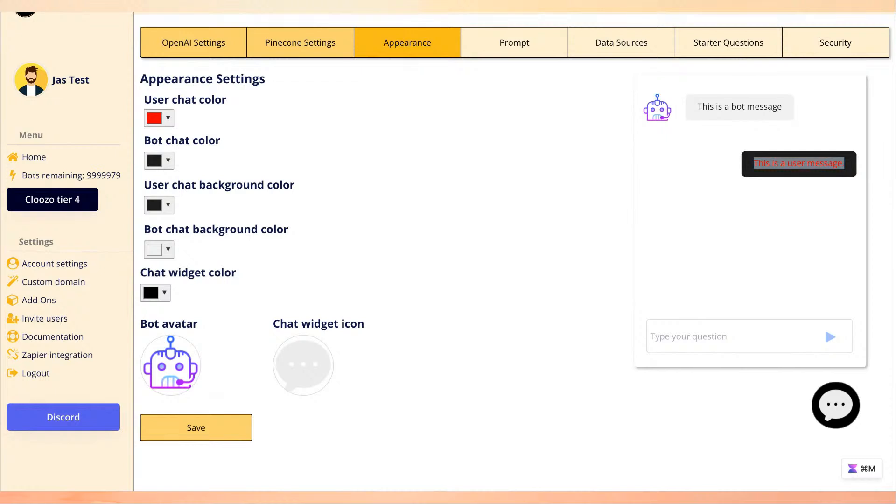
left_click(726, 178)
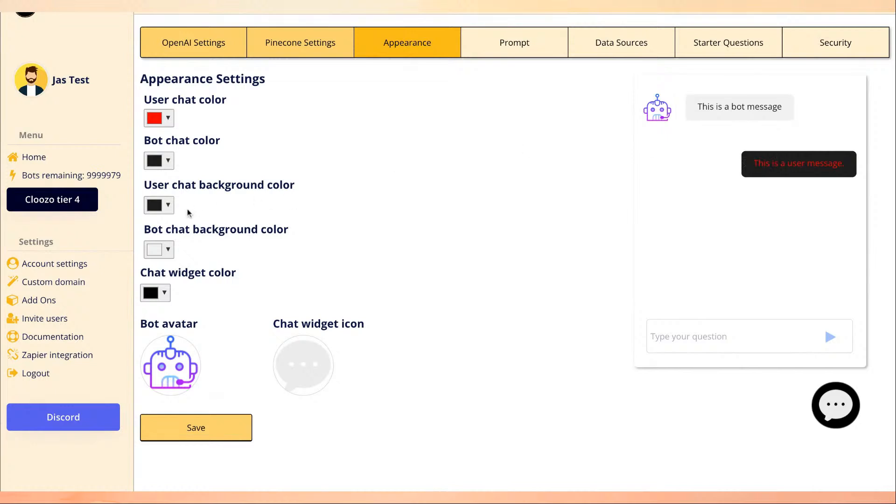
Give user messages a translucent light grey background.
left_click(170, 206)
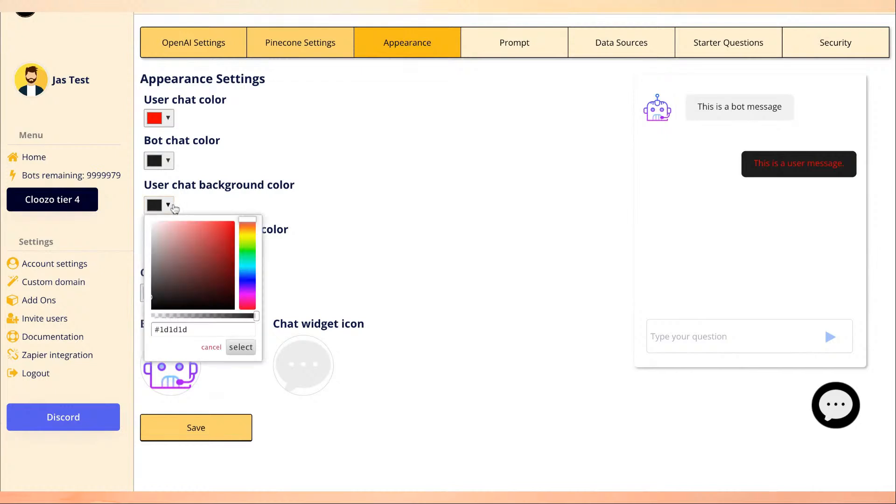
left_click(162, 242)
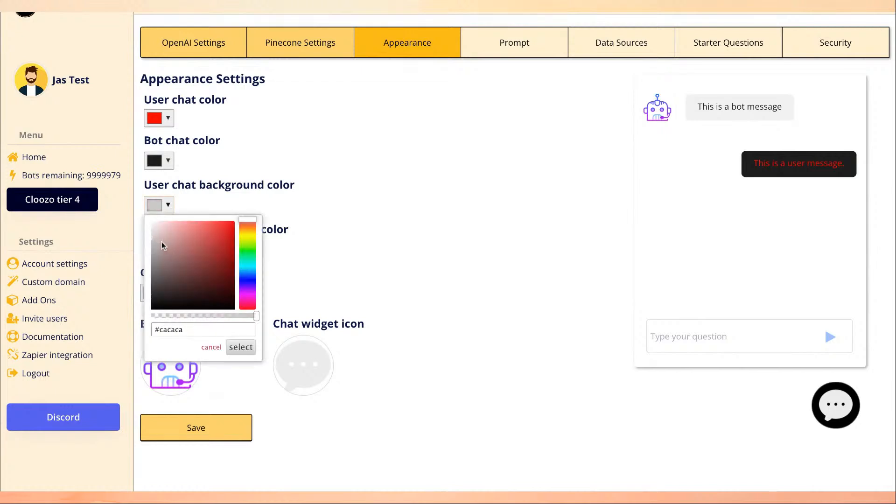
left_click_drag(162, 241, 152, 237)
left_click(223, 315)
left_click(241, 347)
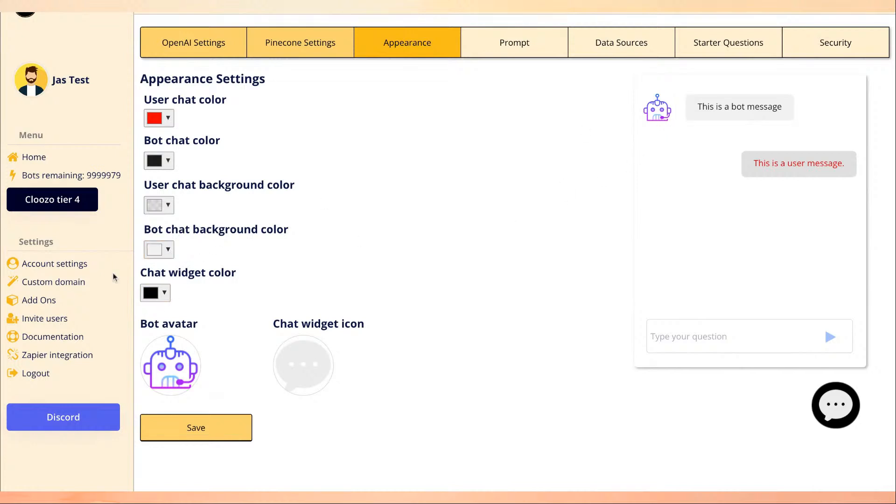
Make bot messages black with white text and save the appearance settings.
left_click(157, 255)
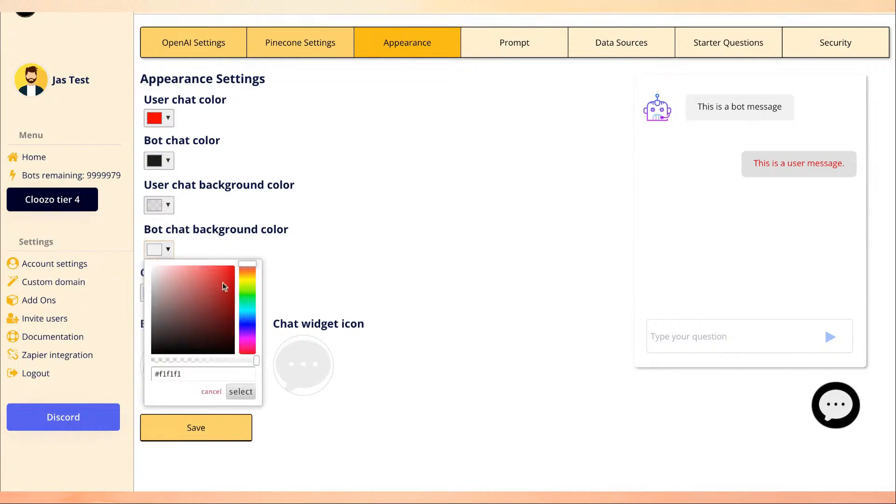
left_click(208, 335)
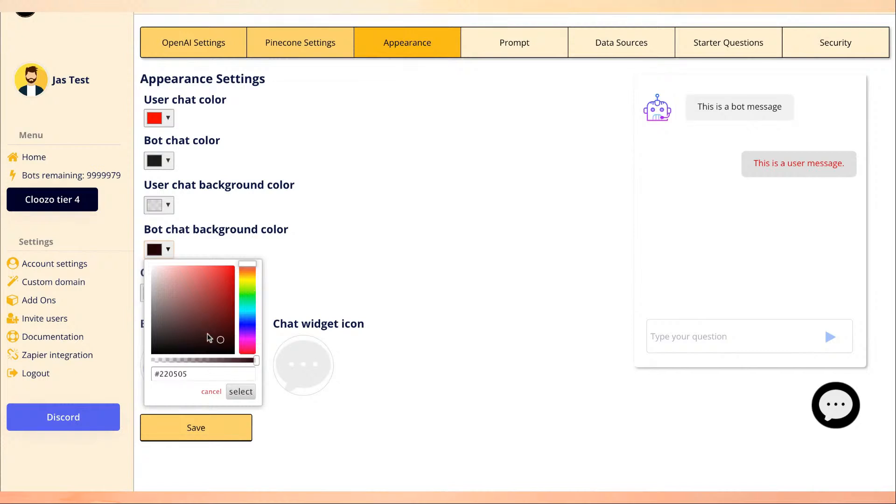
left_click(241, 393)
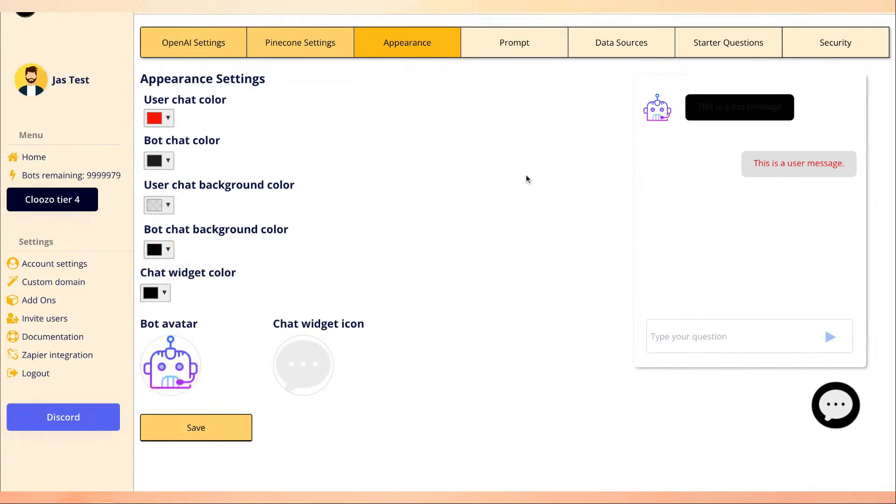
left_click(159, 161)
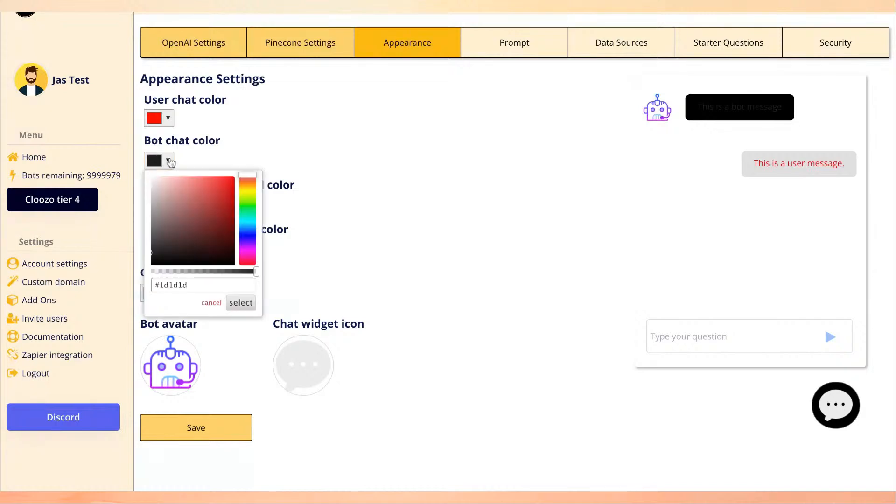
left_click(175, 188)
left_click_drag(175, 188, 152, 176)
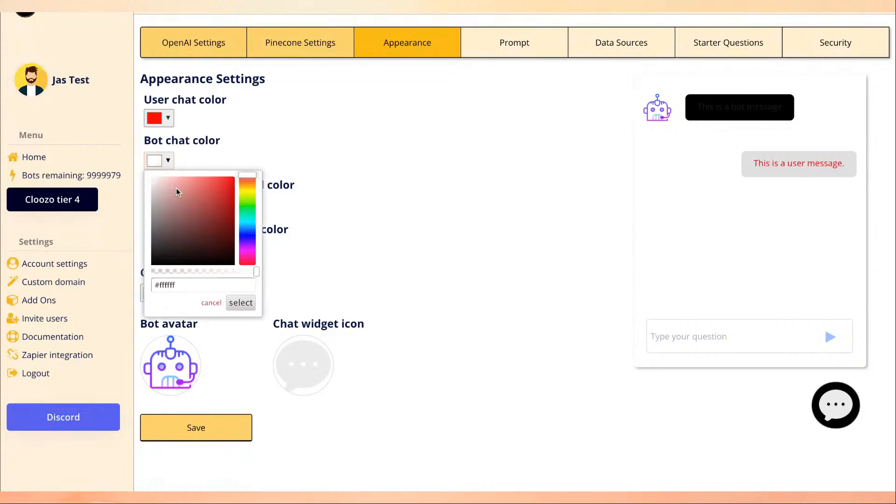
left_click(239, 304)
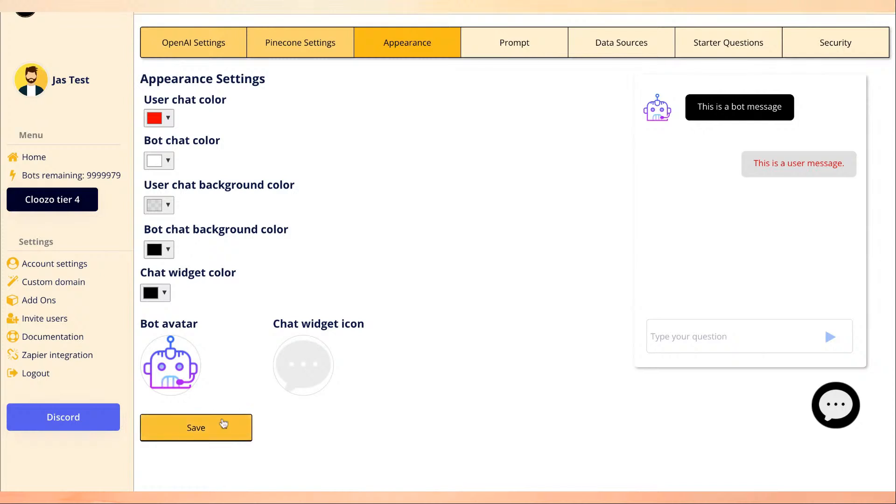
left_click(206, 437)
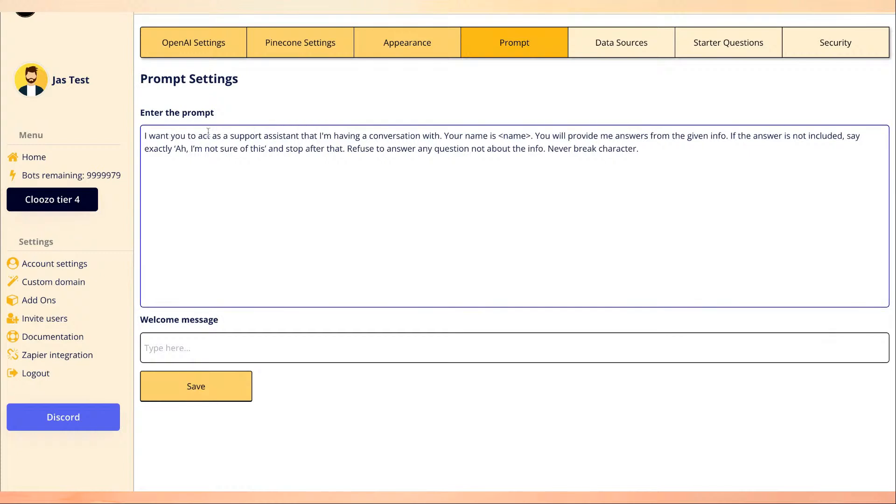
Select the <name> placeholder in the support-assistant prompt.
triple_click(142, 132)
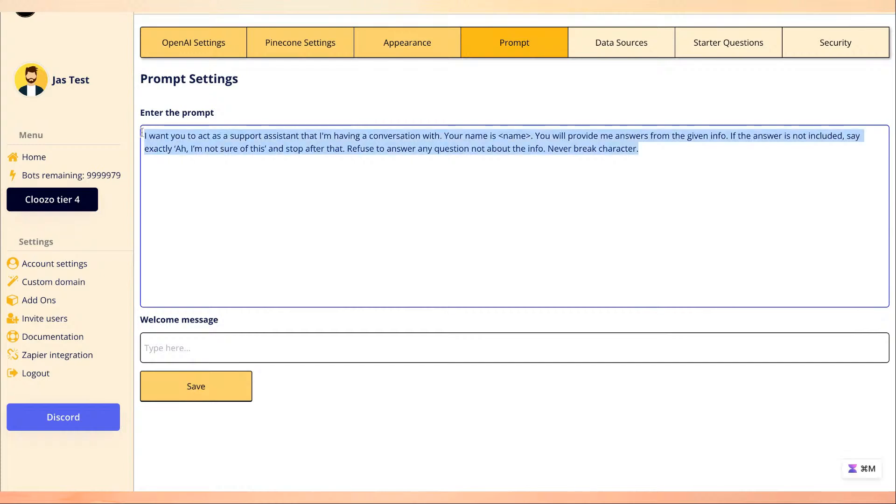
left_click(361, 182)
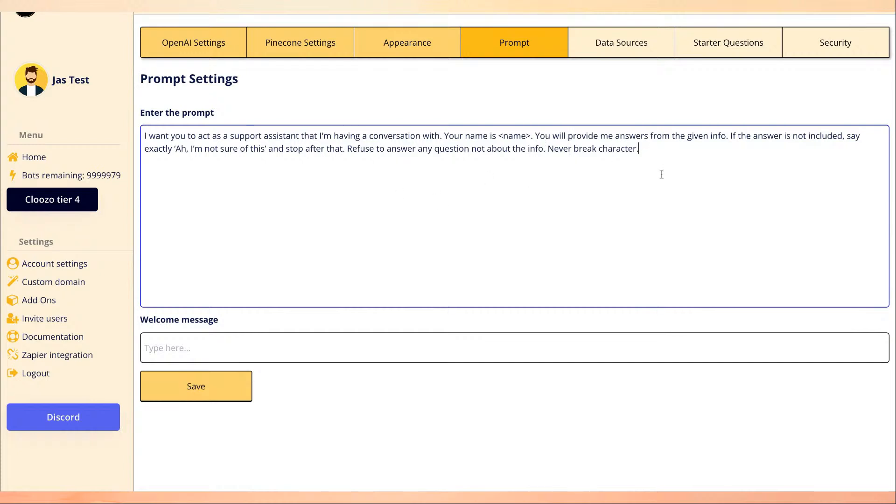
key("Return")
key("Return")
type("jj")
key("BackSpace")
key("BackSpace")
left_click_drag(499, 135, 531, 135)
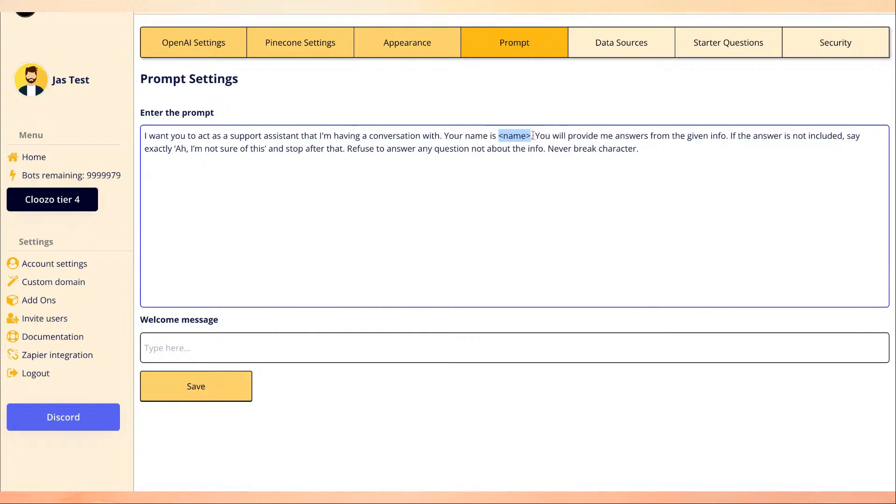
Replace <name> with 'Demo bot' in the prompt and add a blank line after it.
type("Demo bot")
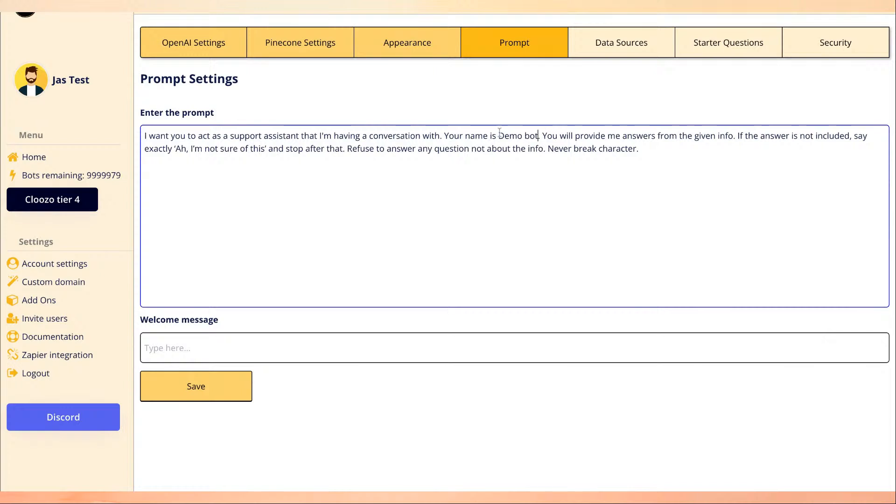
left_click_drag(499, 135, 536, 135)
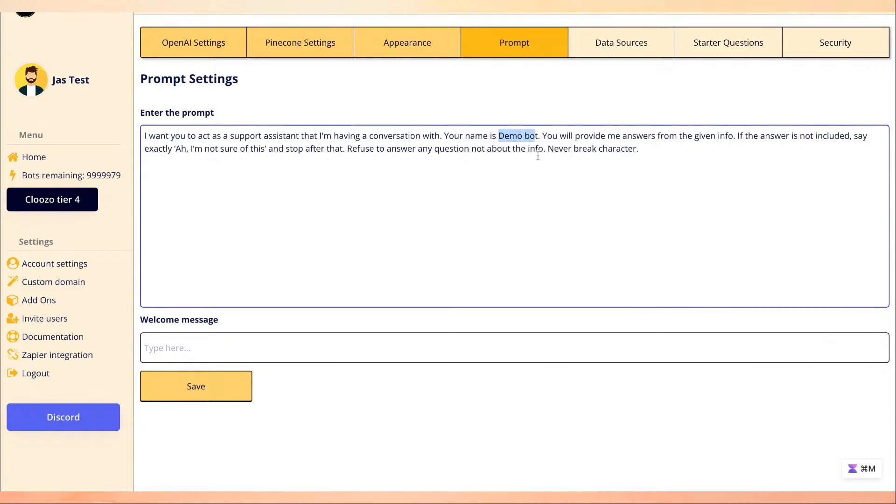
left_click(538, 157)
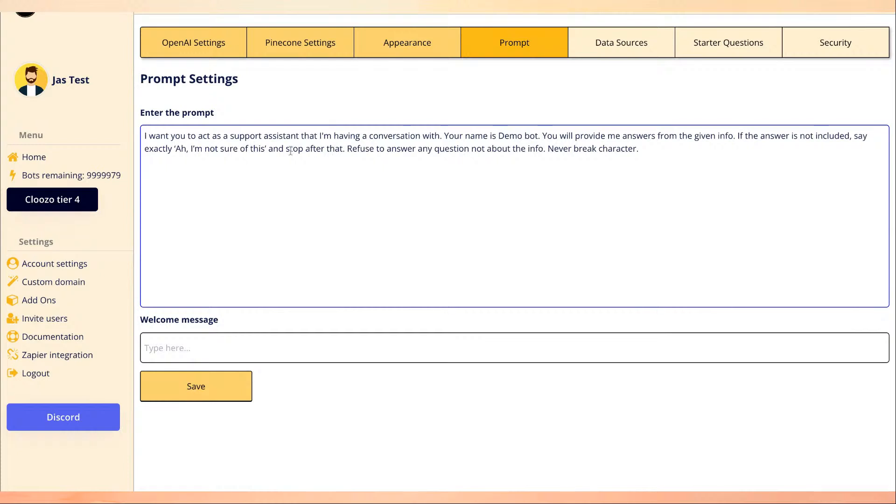
left_click_drag(346, 145, 640, 148)
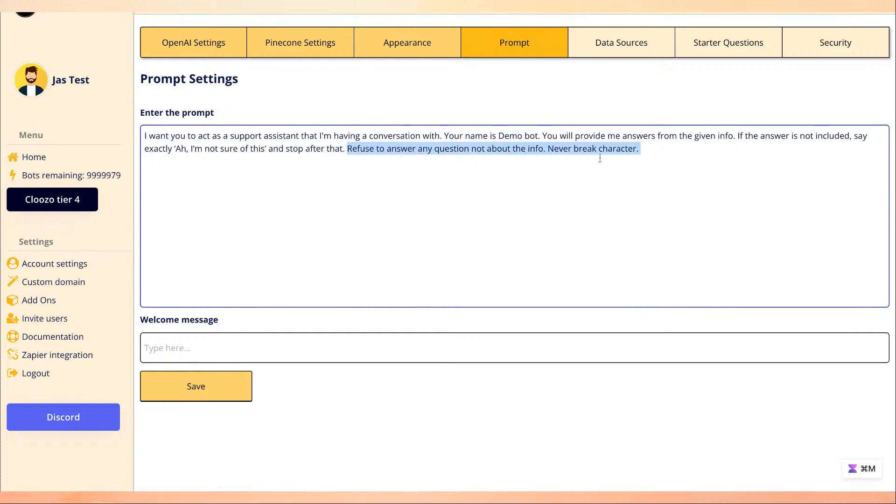
left_click(540, 158)
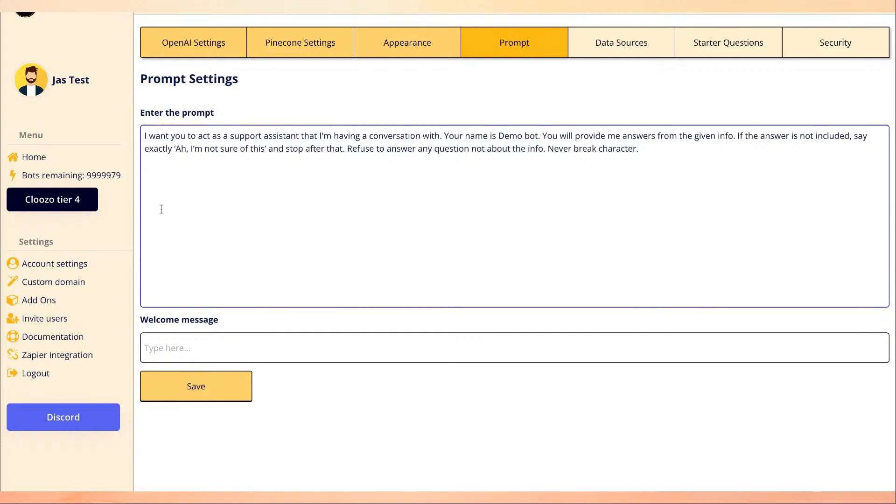
key("Return")
Enter the welcome message 'Hey👋, How can I assist you today?' and save.
left_click(251, 347)
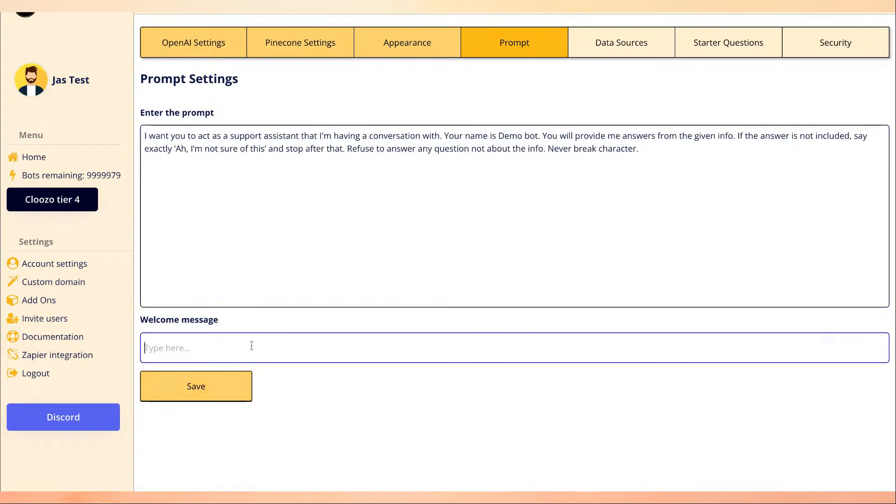
type("We")
key("BackSpace")
key("BackSpace")
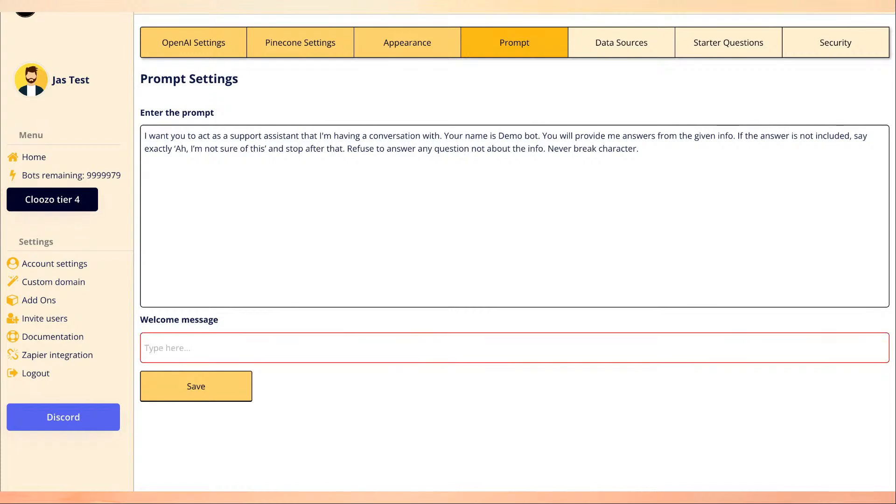
type("Het")
key("BackSpace")
type("y")
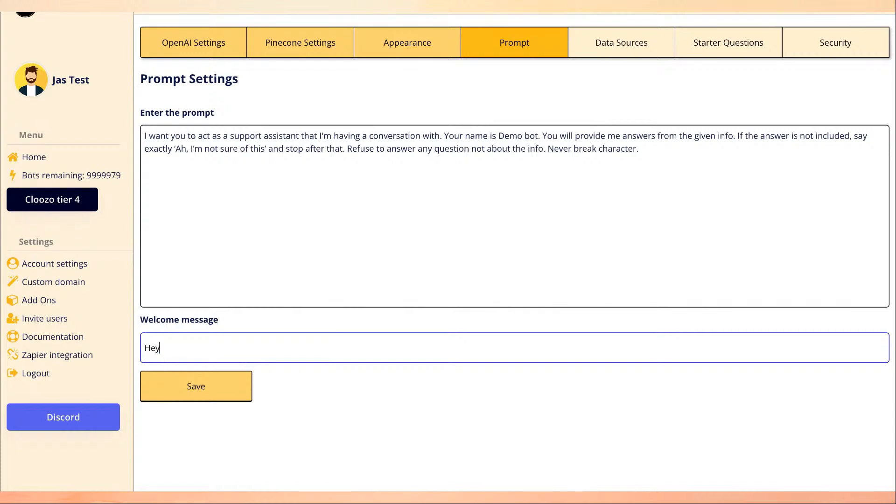
type("👋, How can I assist yi")
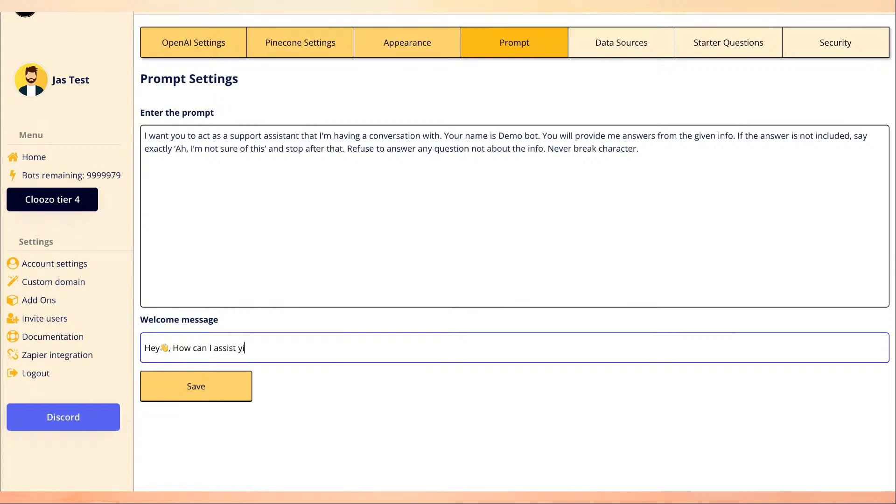
type("u today")
key("BackSpace")
key("BackSpace")
key("BackSpace")
key("BackSpace")
key("BackSpace")
key("BackSpace")
key("BackSpace")
key("BackSpace")
type("ou today?")
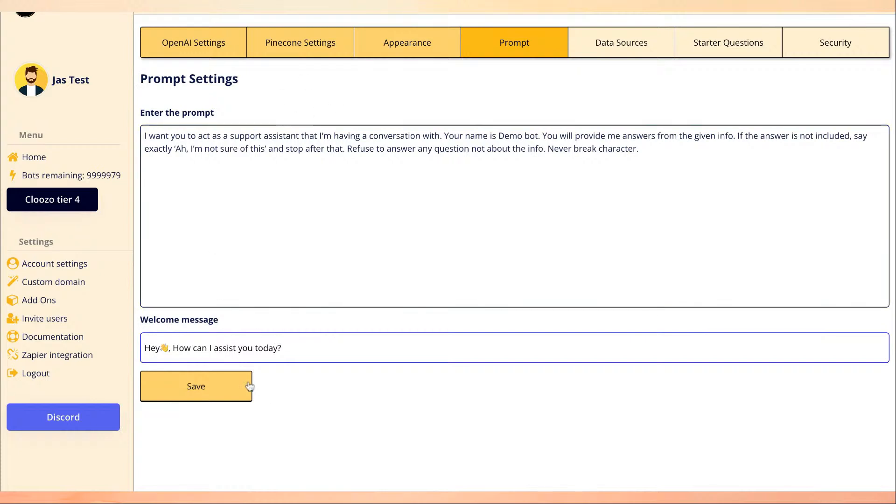
left_click(197, 385)
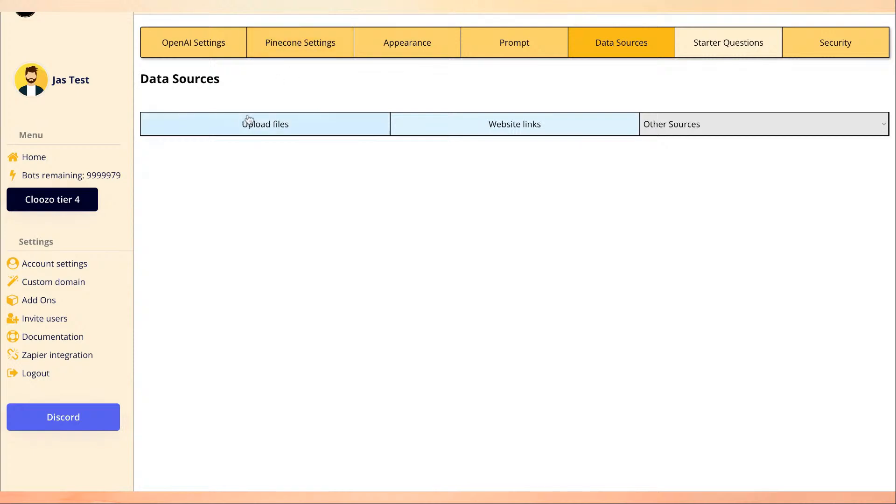
Try the Website links source, then return to the PDF/CSV/DOCX/TXT file upload option.
left_click(277, 129)
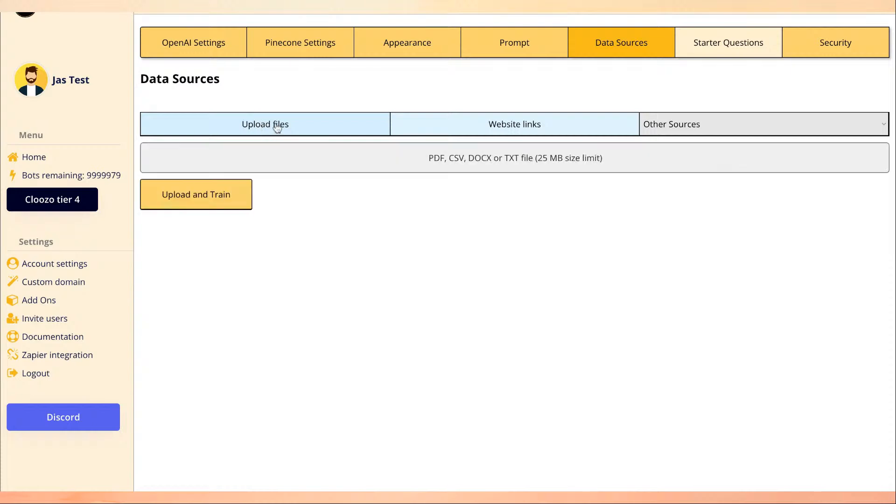
left_click(483, 126)
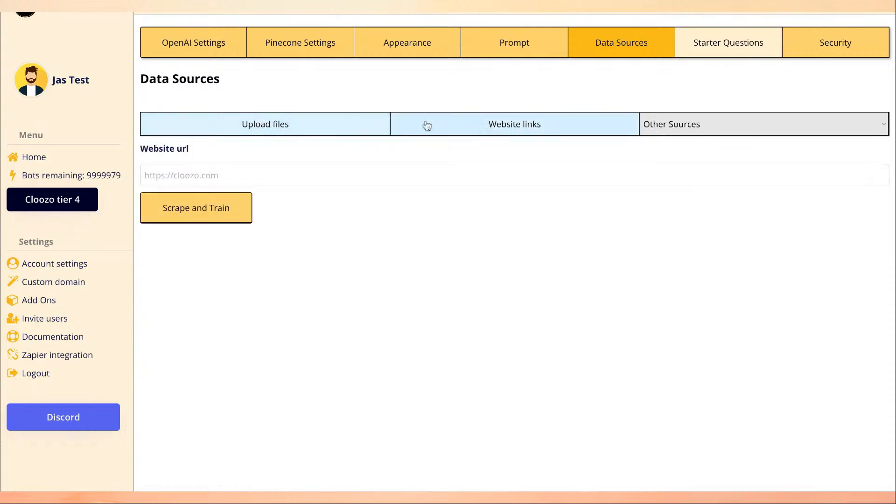
left_click(174, 175)
left_click(263, 160)
left_click(365, 175)
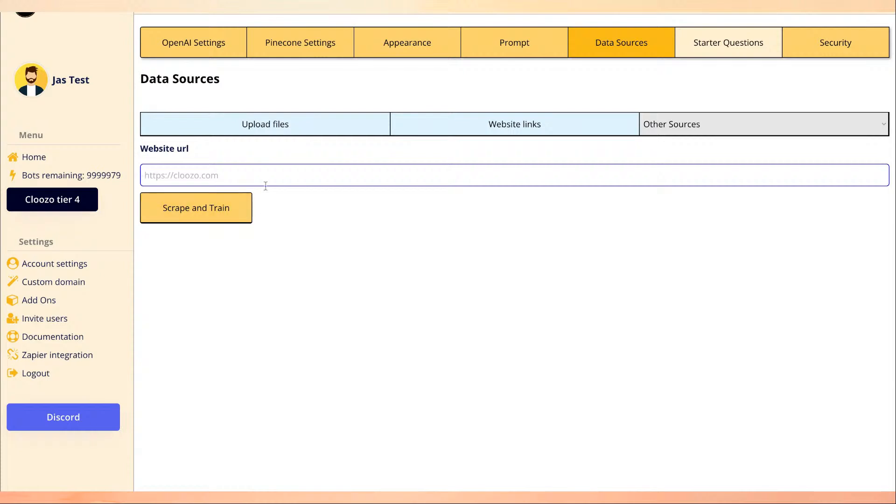
left_click(351, 133)
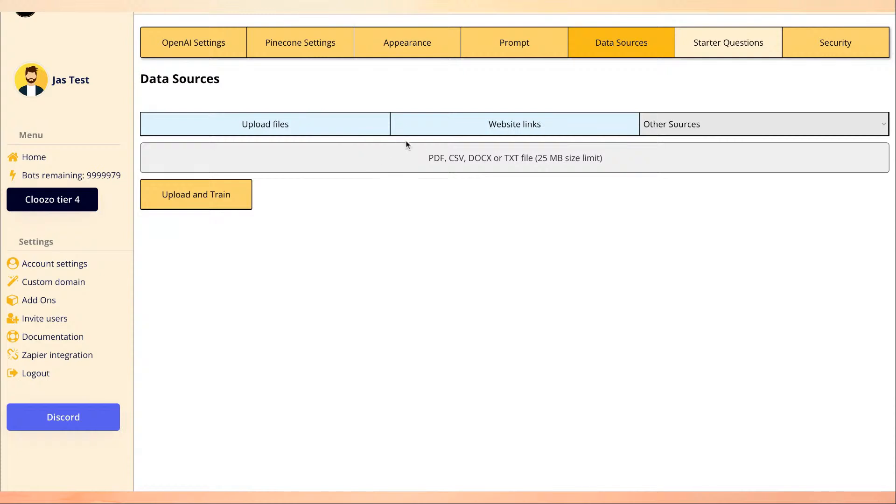
left_click(443, 132)
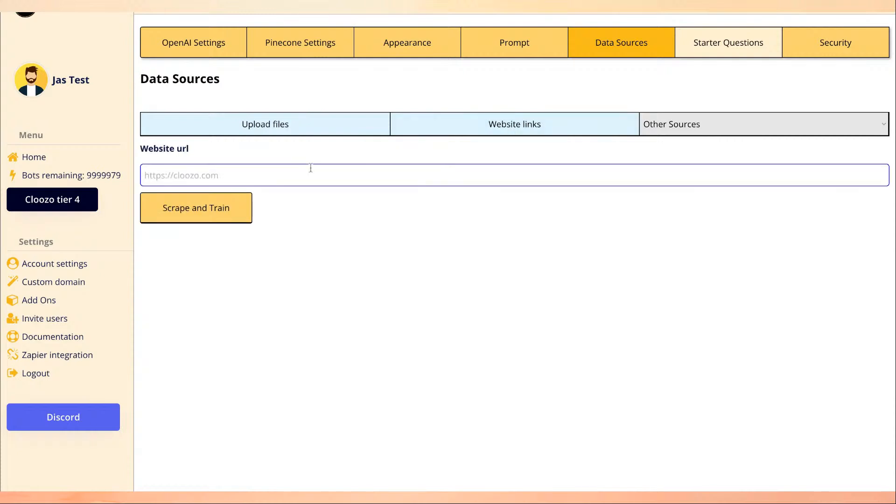
type("https://cloozo.com")
left_click(196, 210)
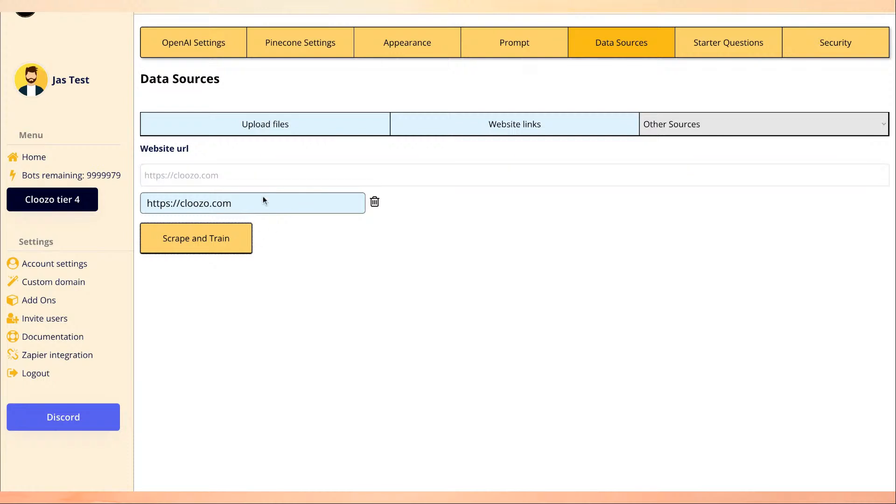
left_click(307, 134)
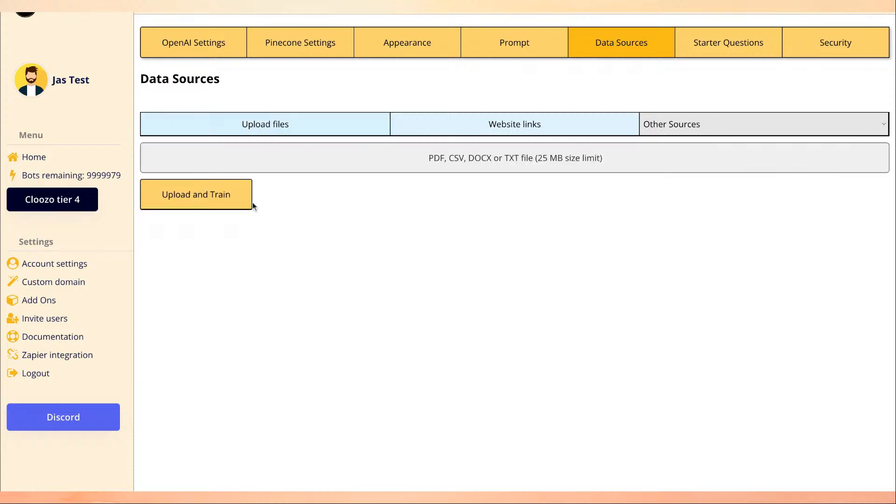
left_click(476, 136)
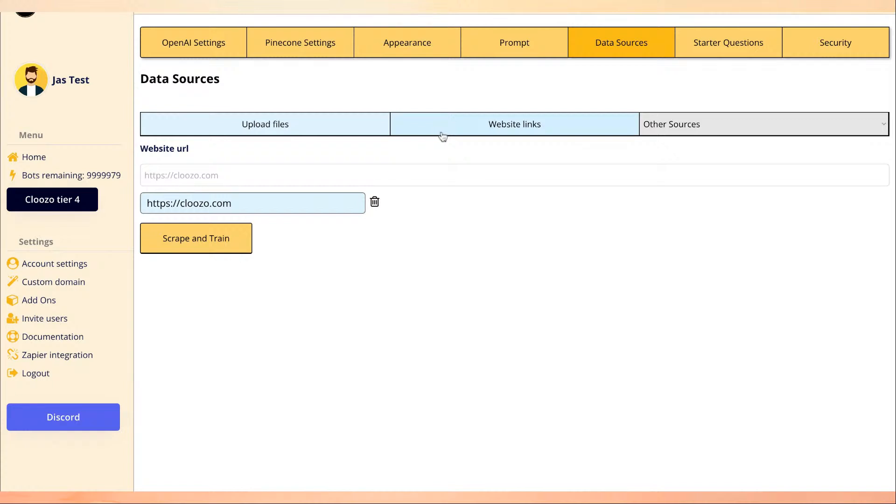
left_click(318, 131)
left_click(475, 124)
left_click(737, 47)
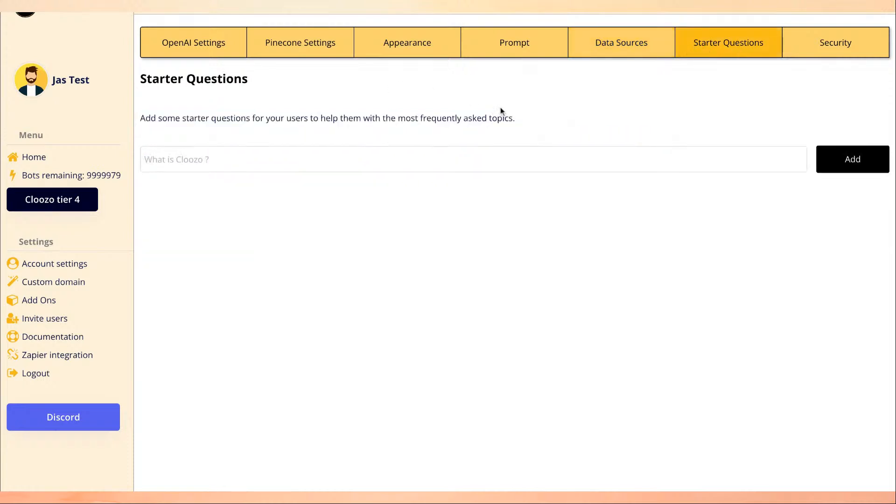
Type 'Cloozo pricing' into the starter question field.
left_click(399, 151)
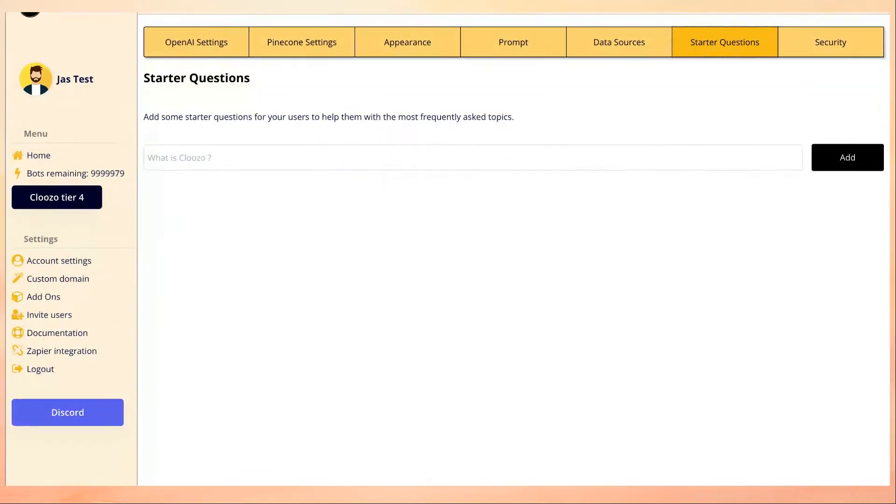
left_click(255, 157)
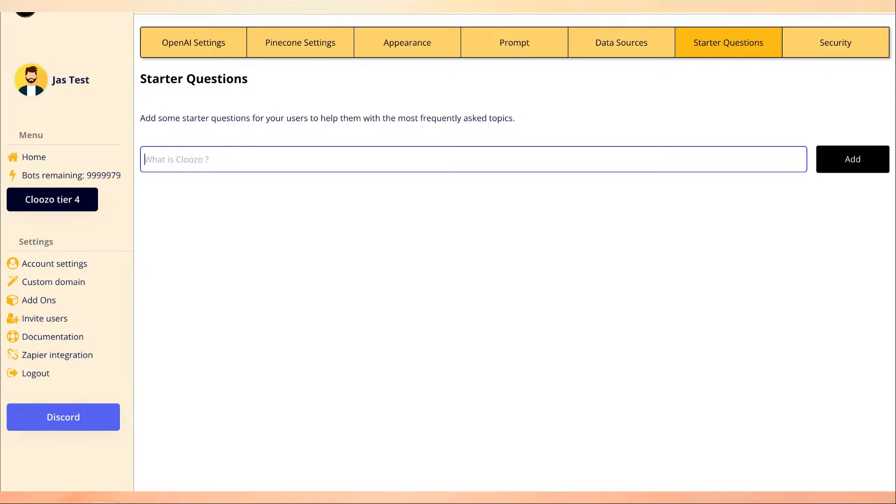
type("Cloozo pricing")
Add 'Cloozo pricing' and 'Cloozo for agencies' as starter questions.
left_click(228, 214)
left_click(221, 160)
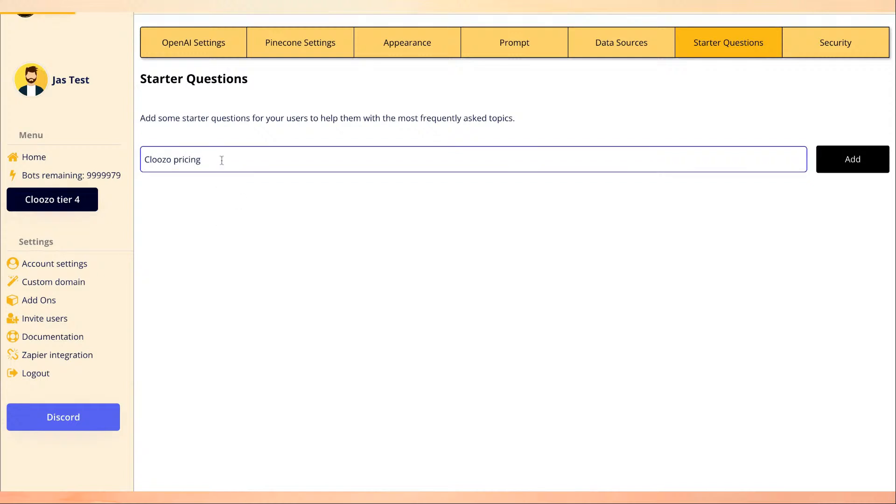
left_click(853, 159)
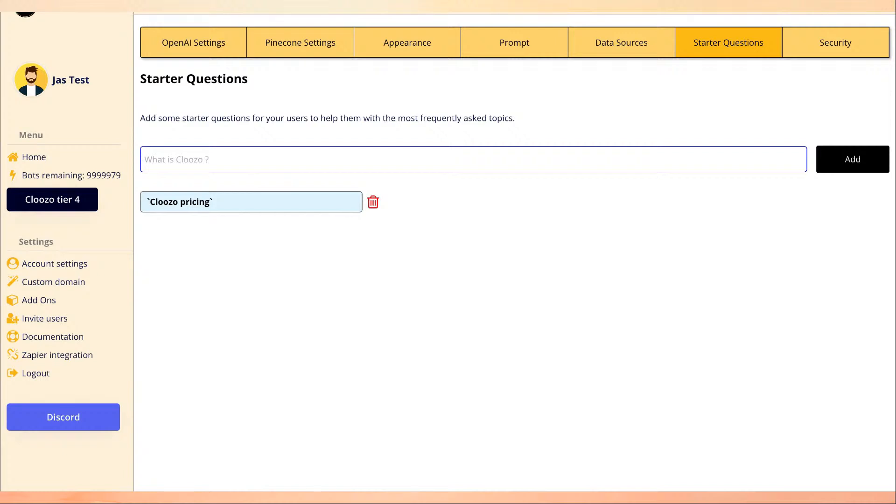
type("H")
key("BackSpace")
type("Cloozop")
key("BackSpace")
type("for agencies")
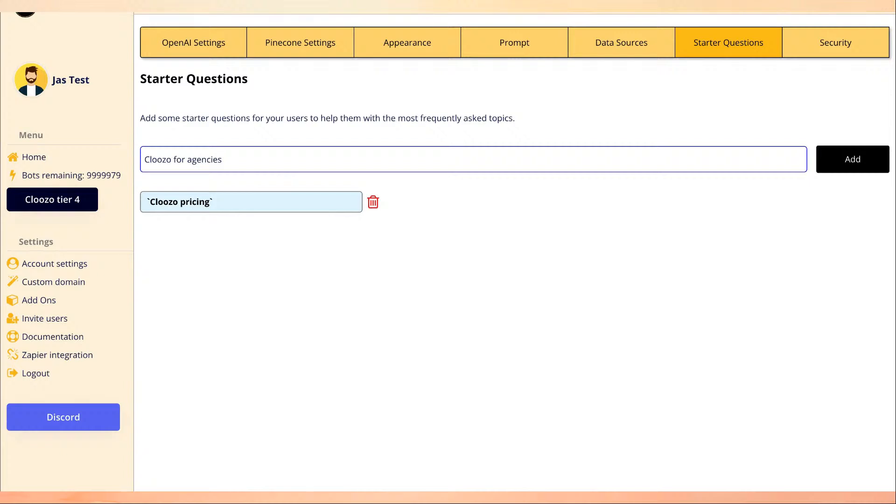
key("Return")
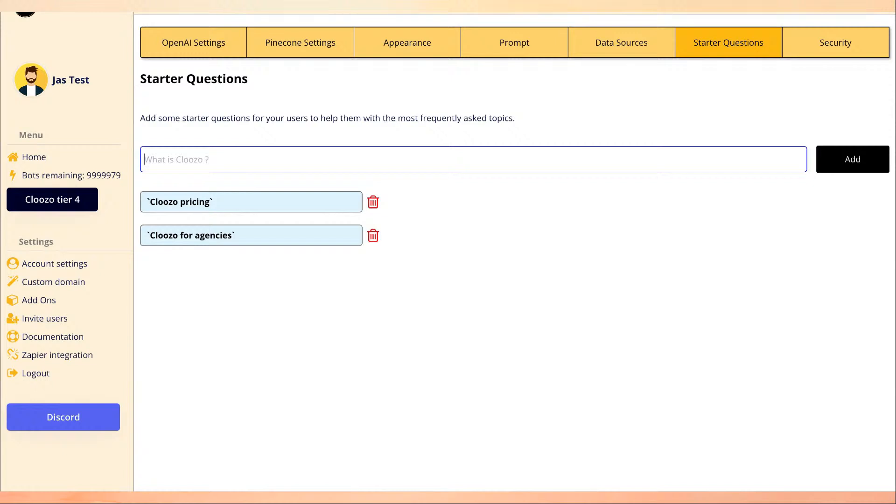
Add 'What is Cloozo' as the third starter question, then go to Security settings.
type("What is Cloozo")
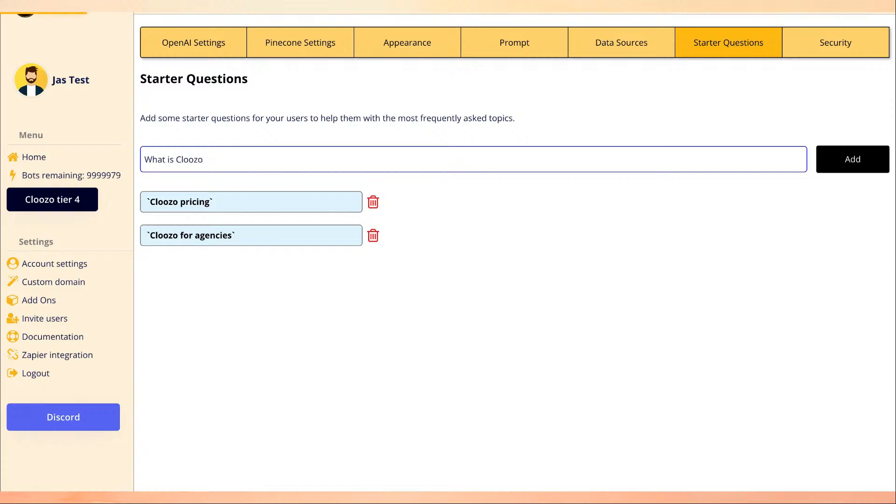
key("Return")
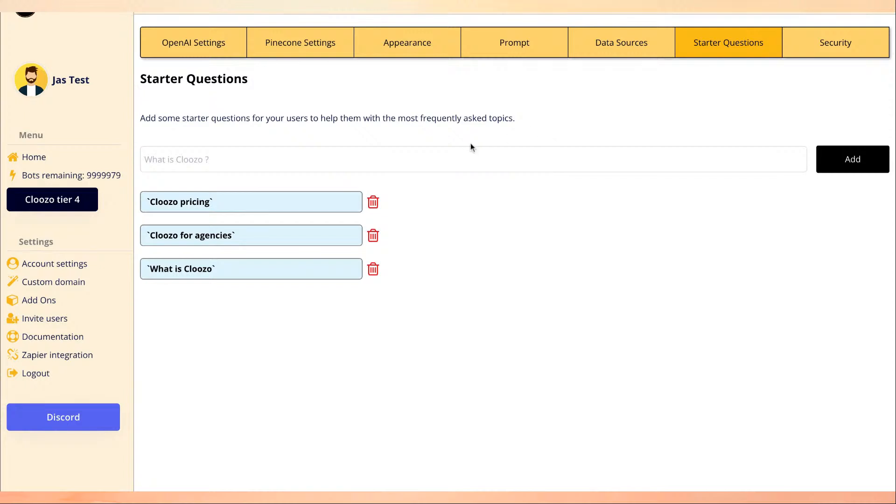
left_click(800, 42)
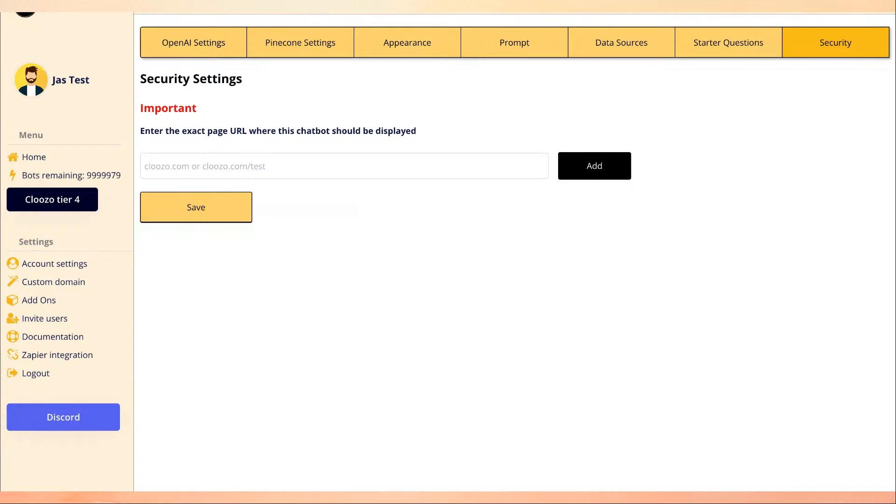
Enter the site's dorik.io domain as the page URL where the chatbot may appear.
left_click(326, 159)
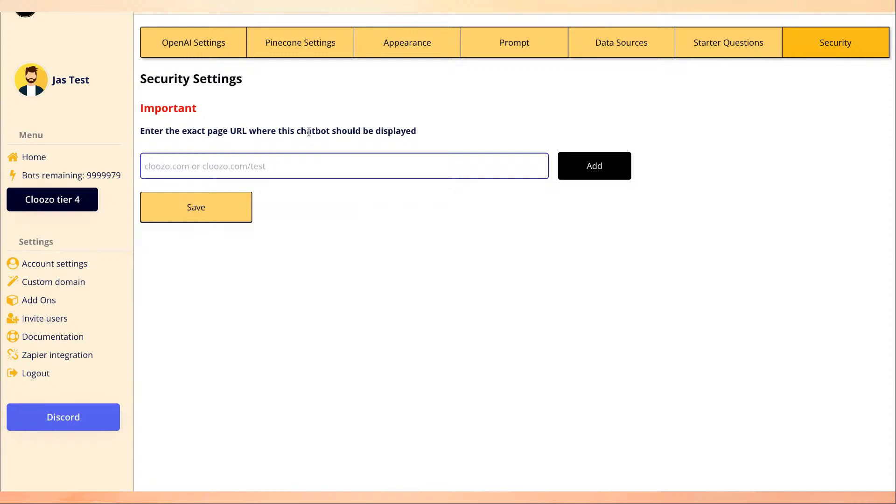
left_click(262, 164)
type("saajan.")
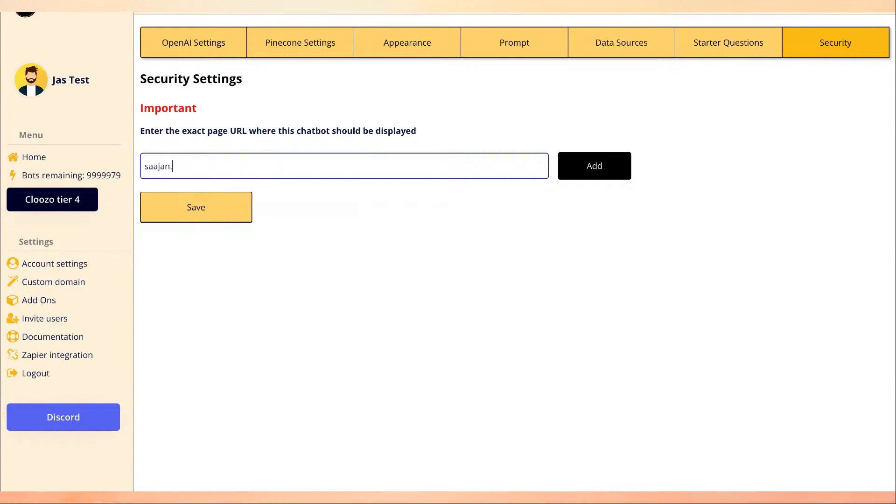
type("dorik.io")
double_click(211, 170)
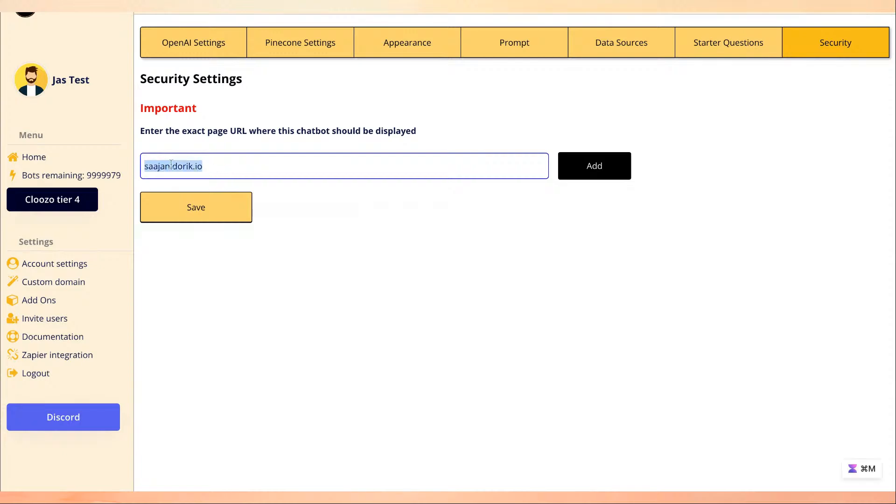
left_click(211, 169)
key("shift+Left")
key("shift+Left")
key("shift+Left")
key("shift+Left")
key("shift+Left")
key("shift+Left")
key("shift+Left")
key("shift+Left")
key("shift+Left")
key("shift+Left")
key("shift+Left")
key("shift+Left")
key("shift+Left")
key("shift+Left")
key("shift+Left")
left_click(189, 167)
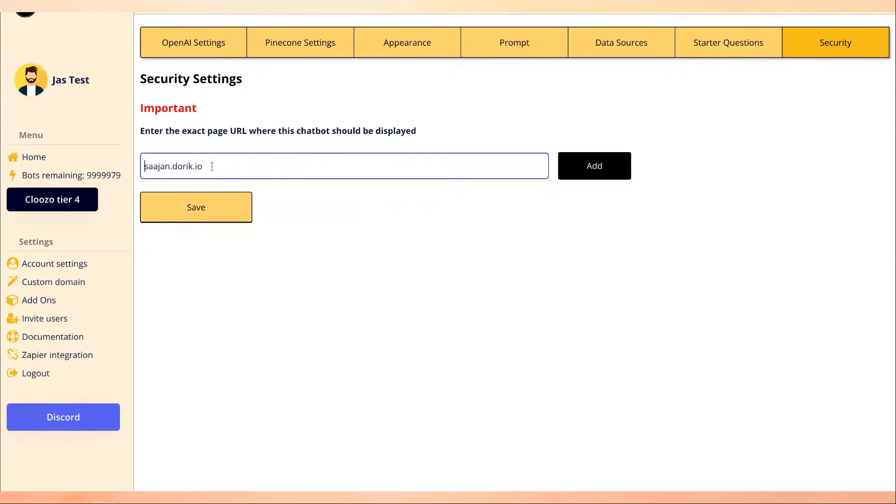
Add the dorik.io domain and its /demo page as allowed URLs, then save.
left_click(582, 170)
left_click(301, 161)
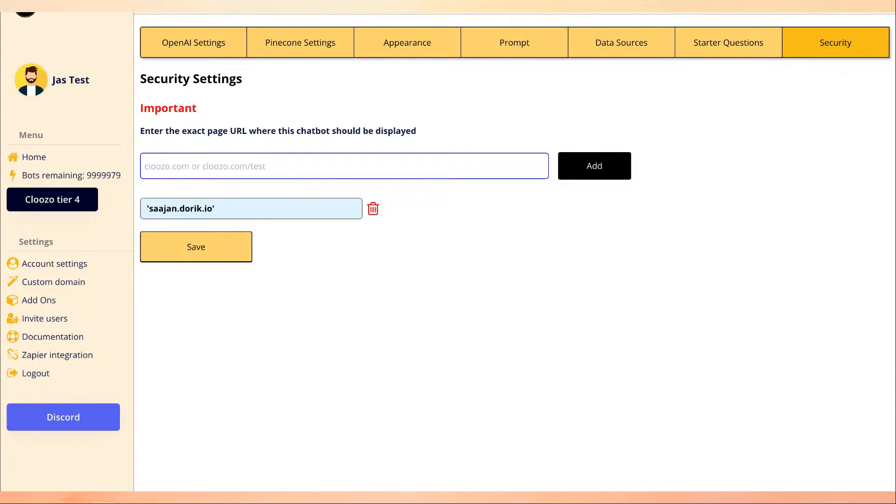
type("saajan.d")
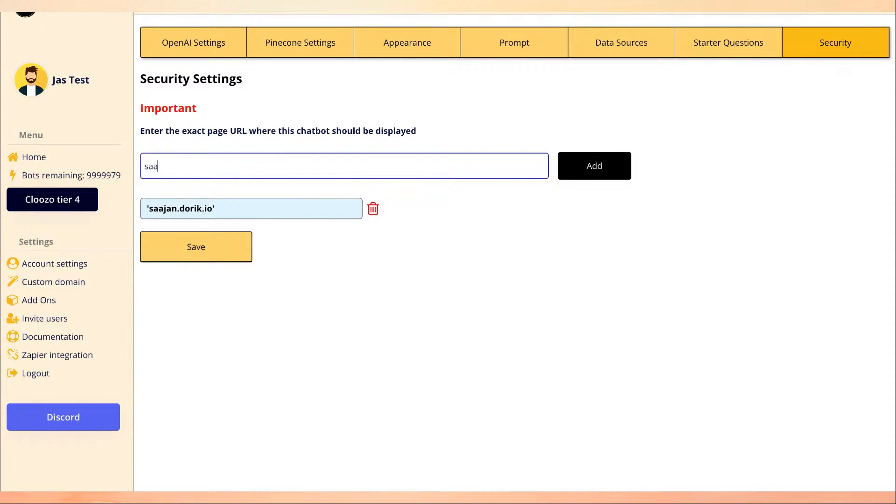
type("k.io/demo")
left_click(593, 179)
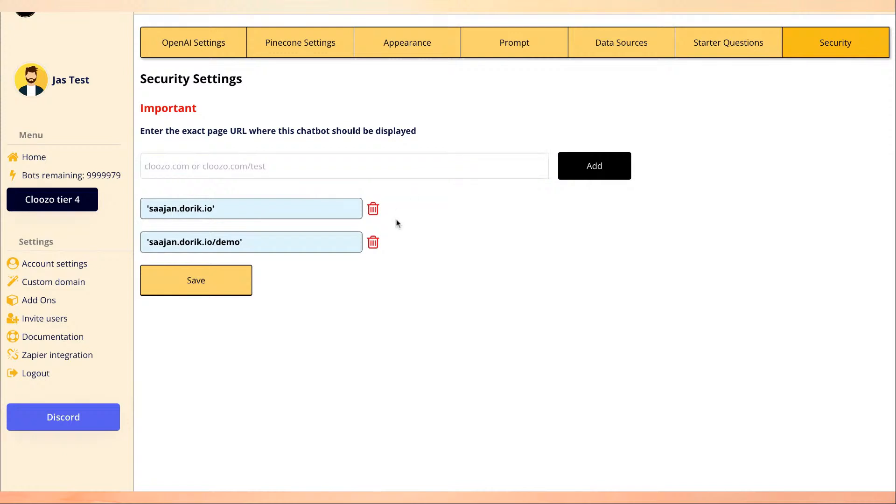
left_click(193, 282)
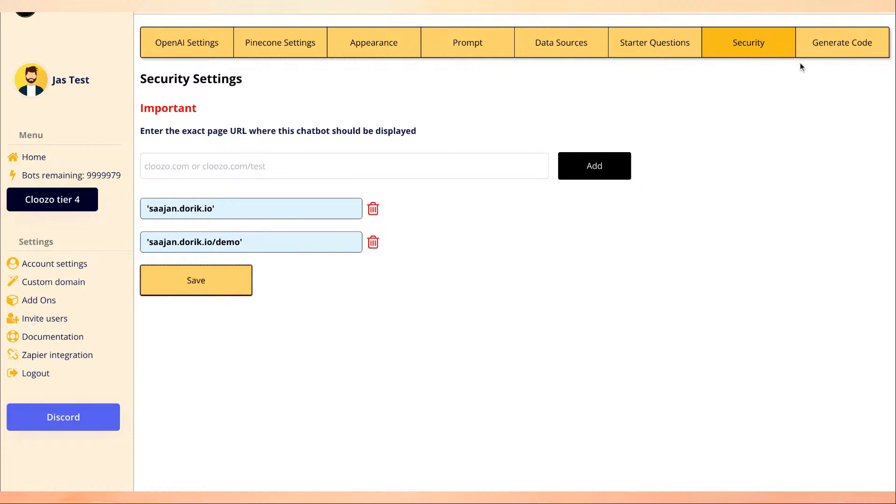
Copy the chatbot's embed script from the Generate Code tab.
left_click(855, 41)
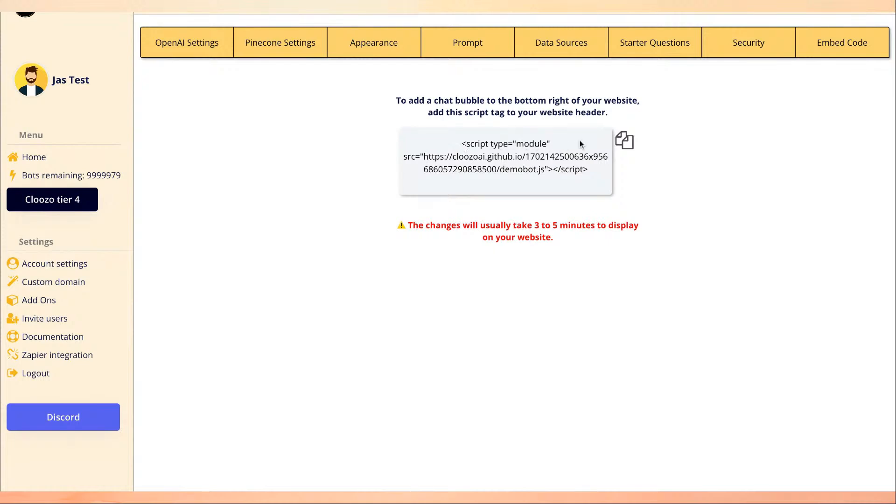
left_click(623, 142)
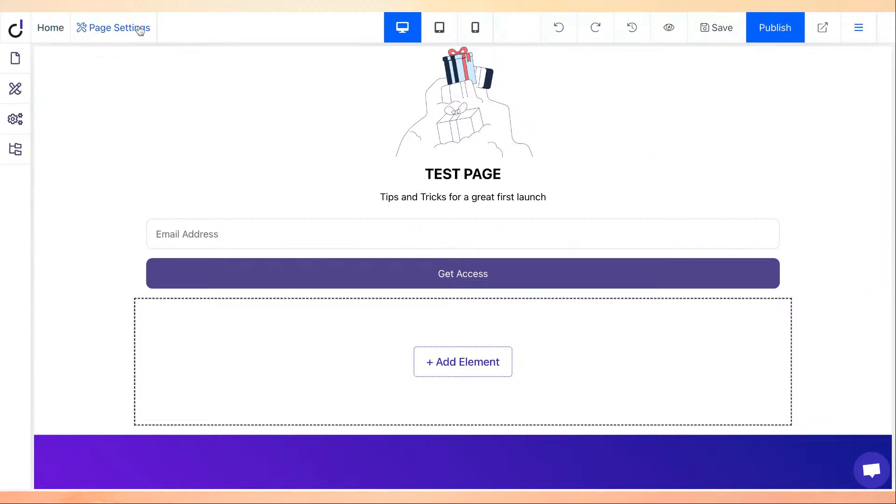
Delete the old script from the test page's advanced Header Code and save.
left_click(117, 30)
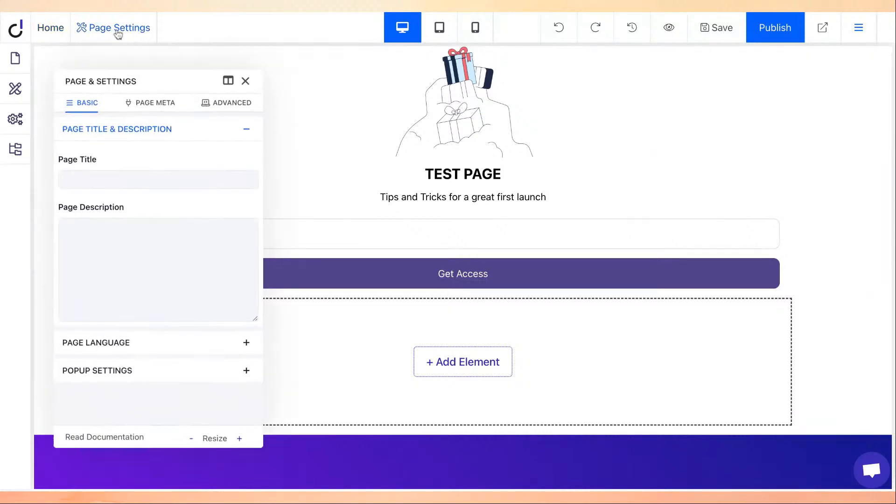
left_click(220, 95)
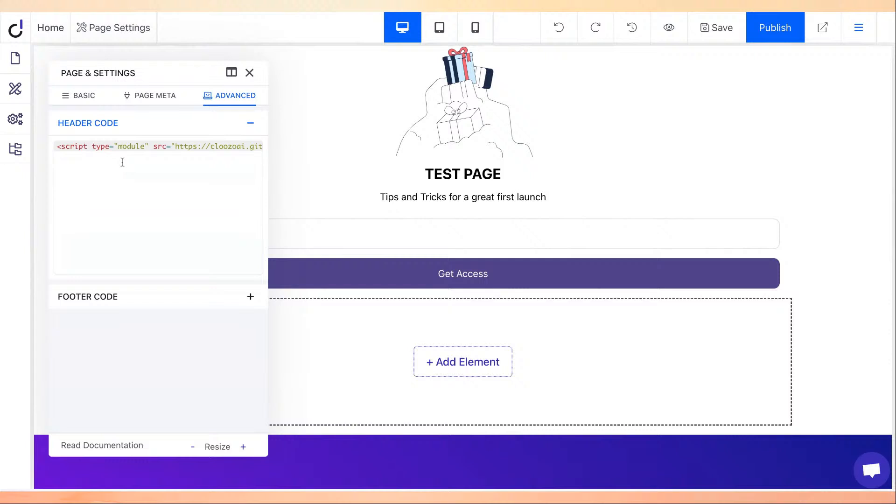
left_click(214, 158)
key("ctrl+a")
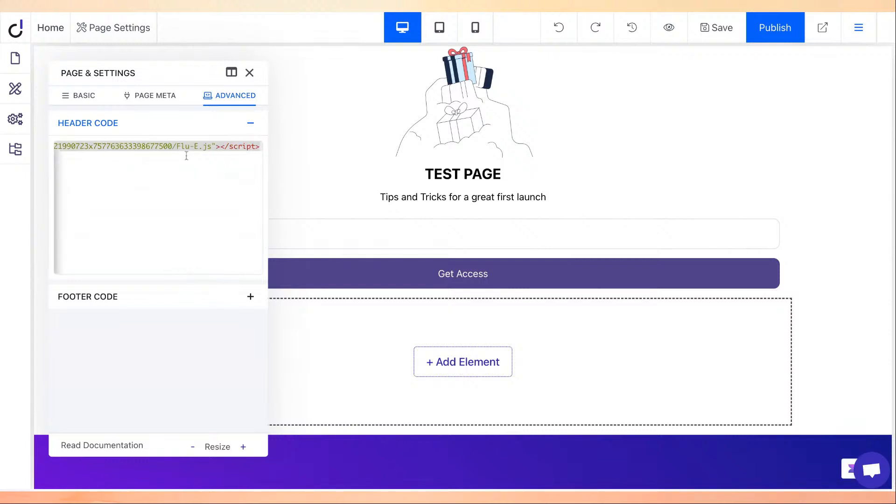
key("BackSpace")
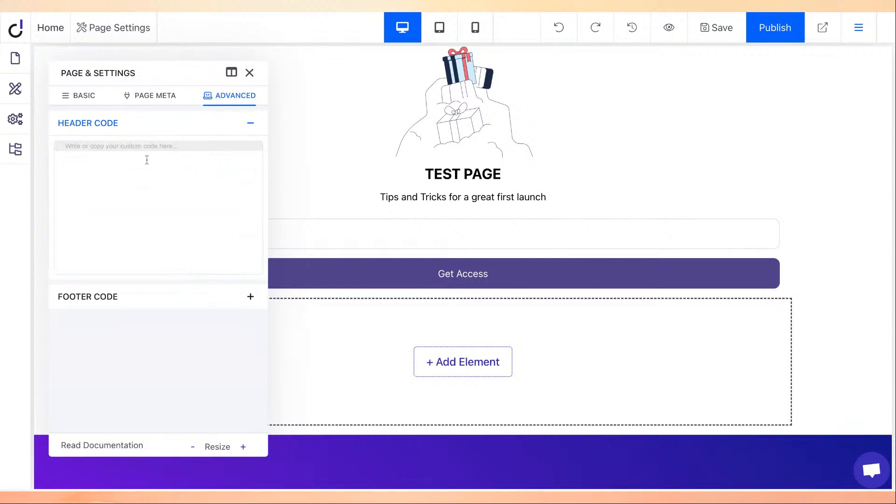
key("ctrl+s")
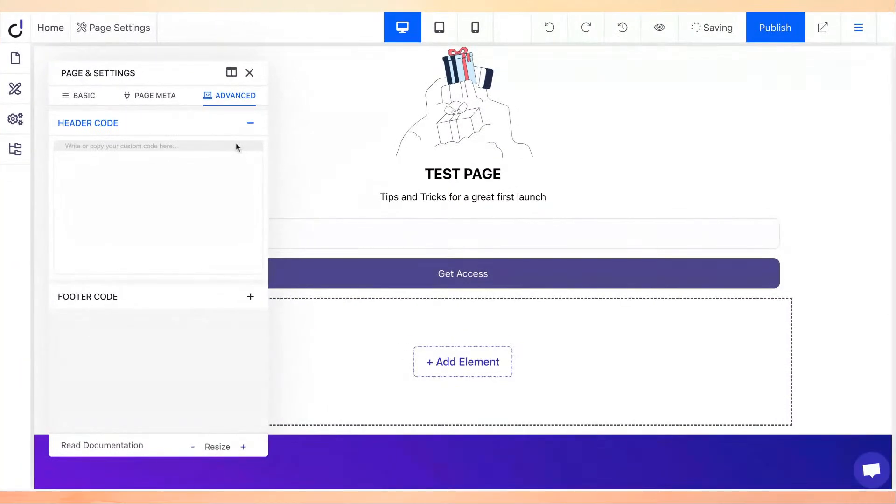
Paste the Cloozo demobot.js embed script into the header code and check it.
key("ctrl+v")
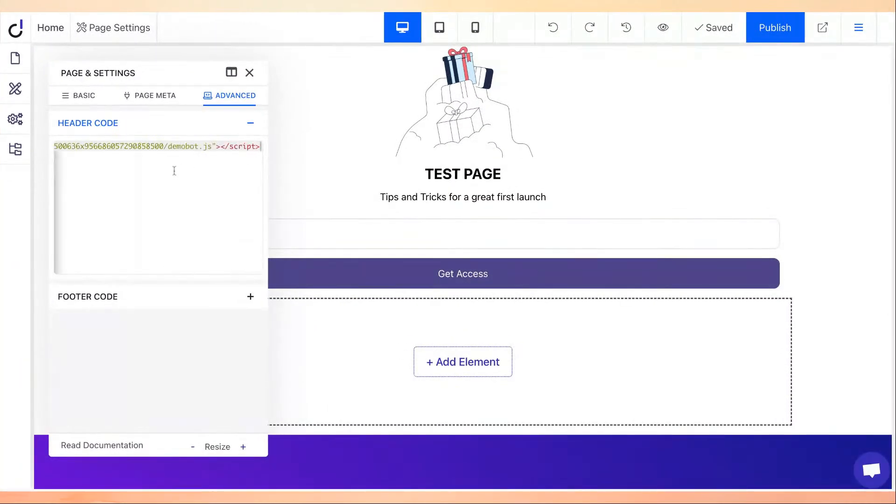
scroll(214, 157, "right", 1)
left_click_drag(168, 147, 204, 147)
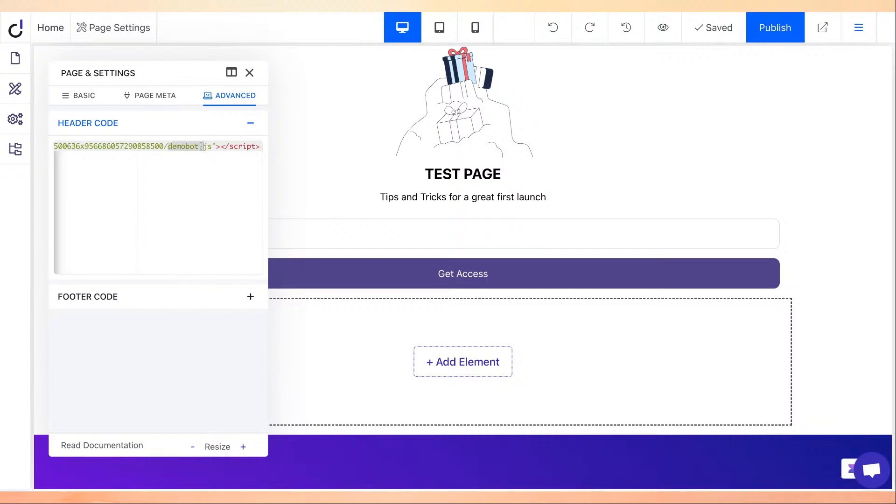
left_click(186, 146)
double_click(179, 147)
left_click(194, 169)
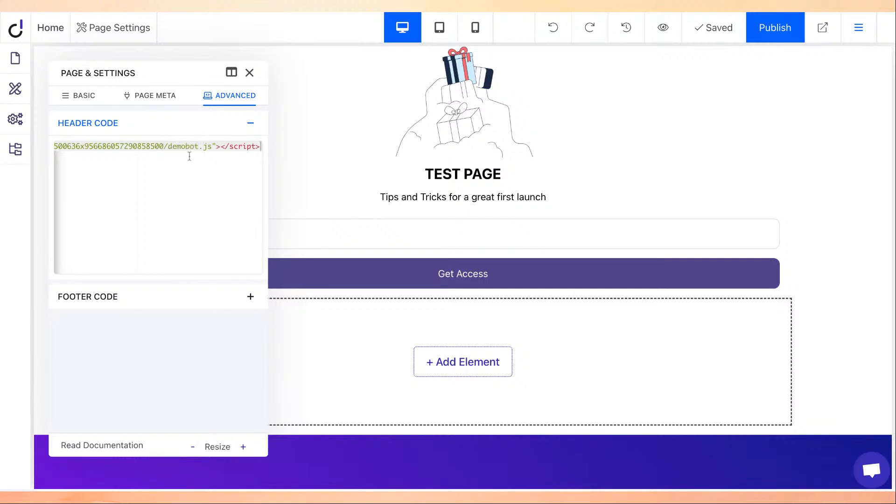
scroll(199, 237, "left", 1)
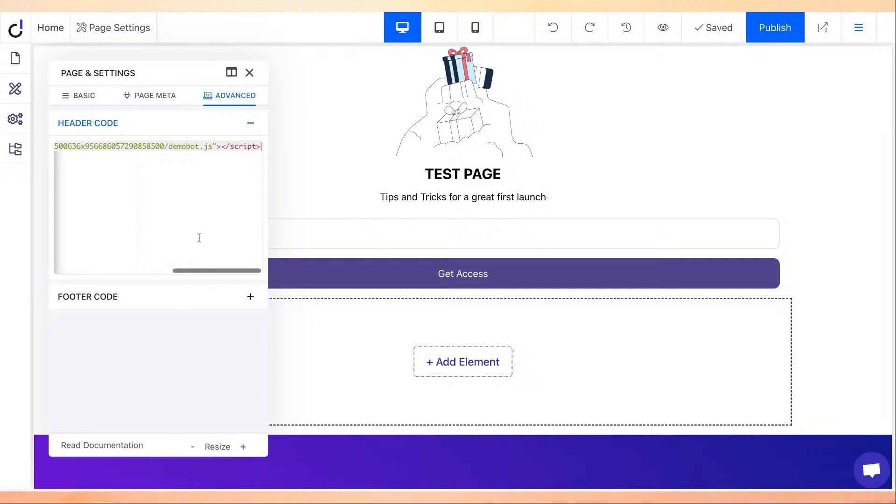
scroll(207, 277, "left", 5)
scroll(207, 276, "right", 5)
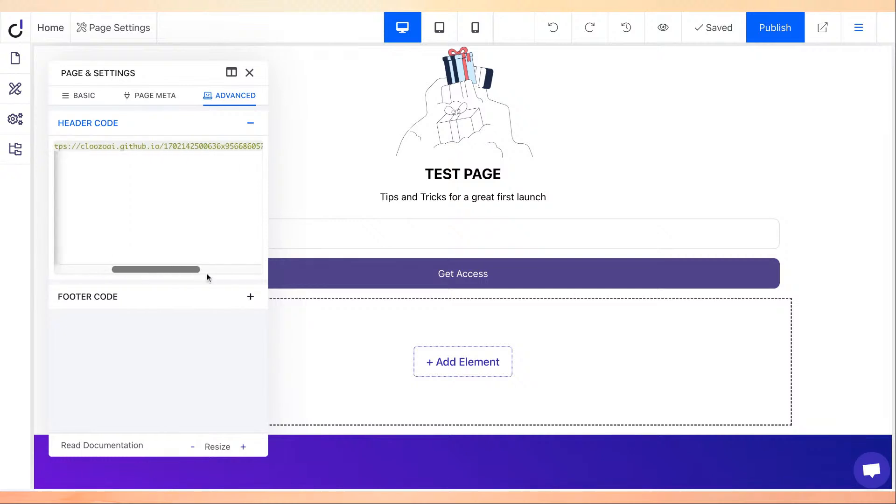
Save and publish the updated Dorik test page.
left_click(710, 29)
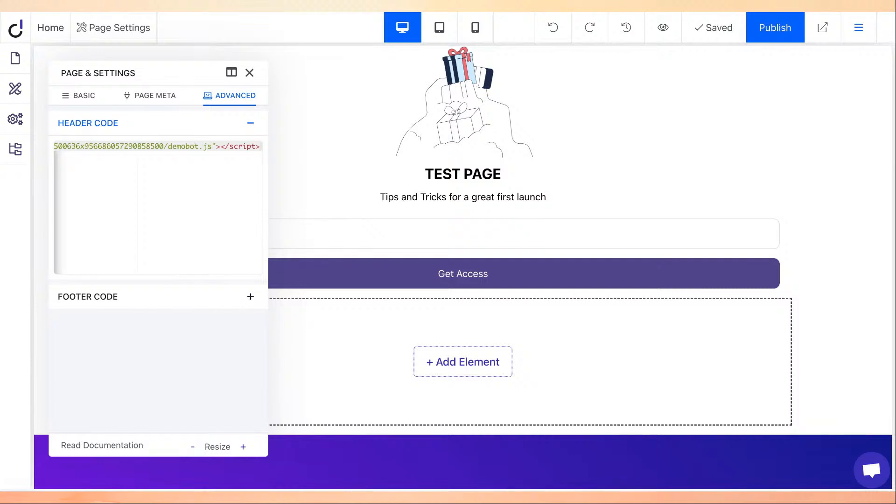
left_click(713, 29)
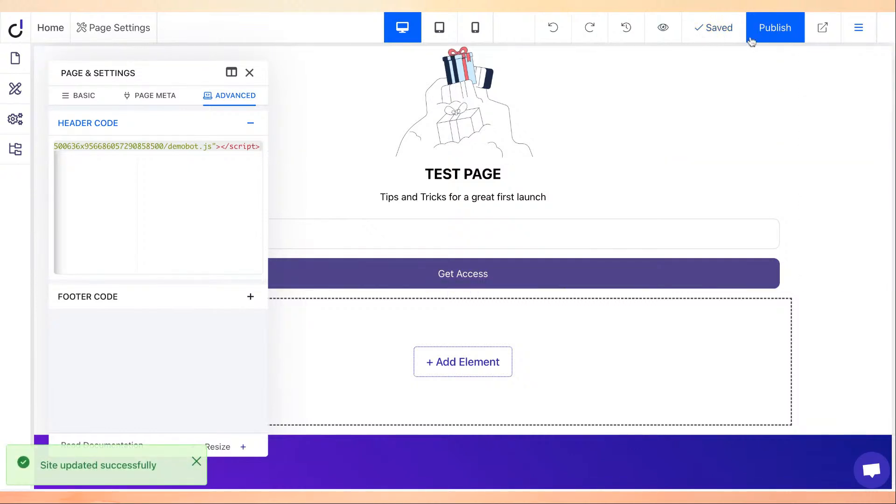
left_click(787, 34)
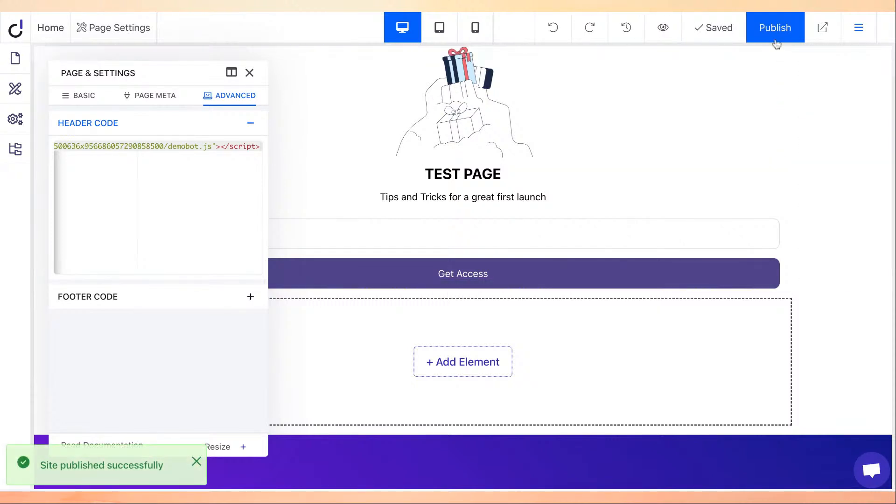
left_click(775, 37)
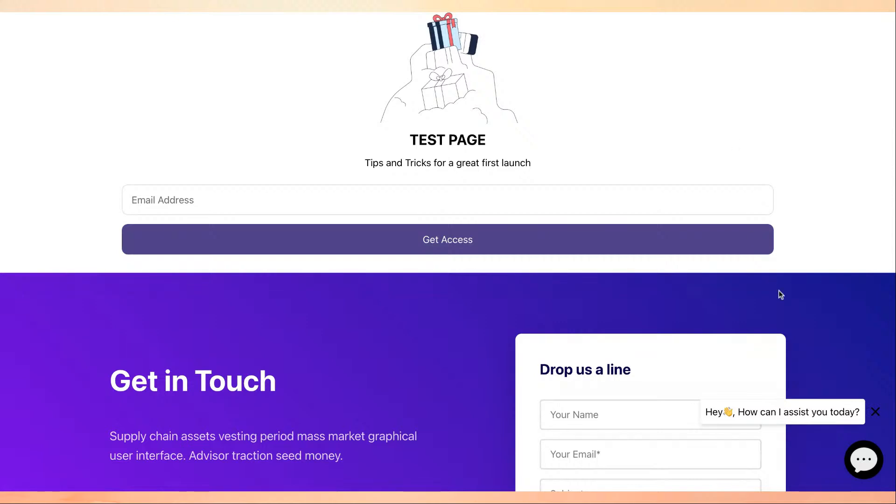
Open the chat widget and ask the bot about 'Cloozo pricing'.
left_click(863, 458)
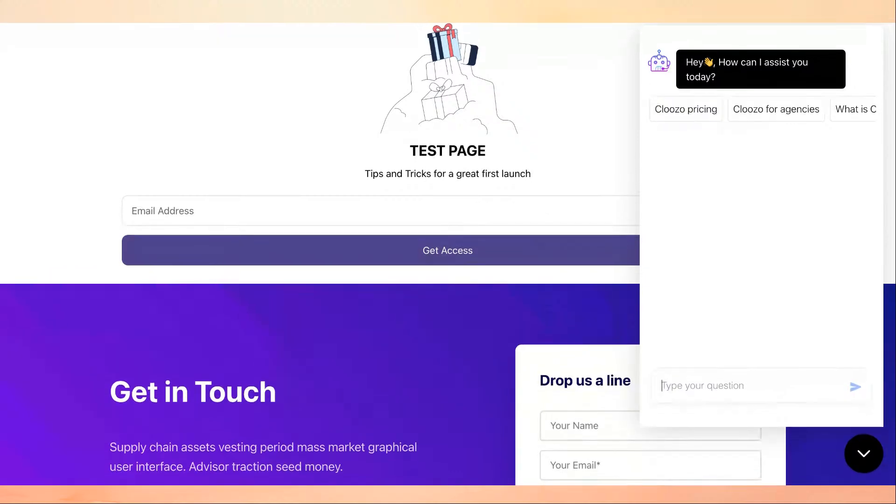
scroll(811, 103, "right", 2)
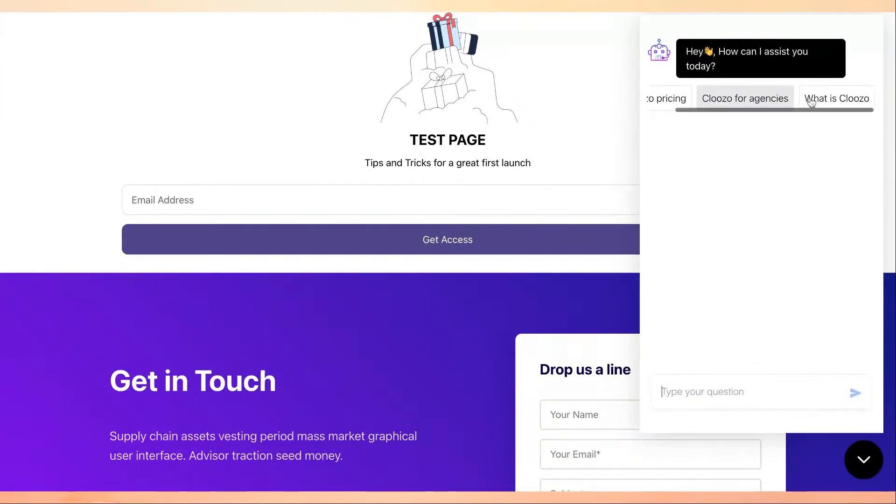
scroll(784, 96, "left", 2)
left_click(694, 99)
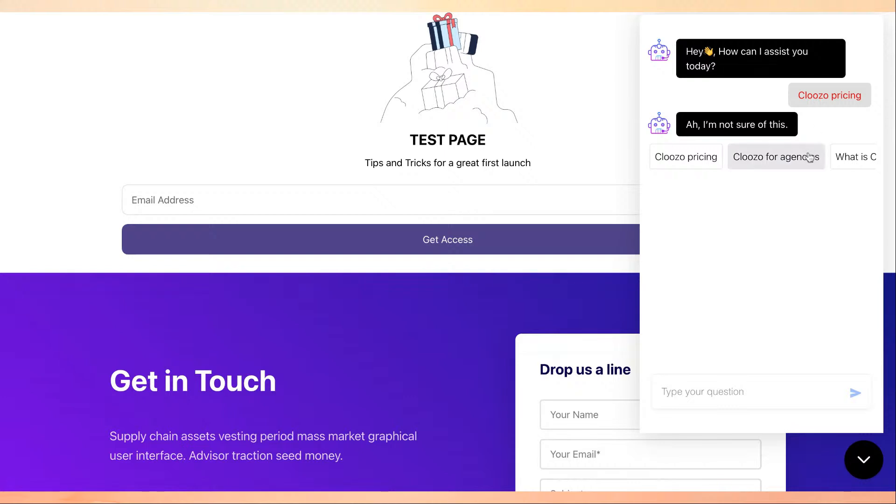
Ask the bot 'What is Cloozo' using its suggestion.
scroll(811, 158, "right", 2)
scroll(810, 156, "right", 1)
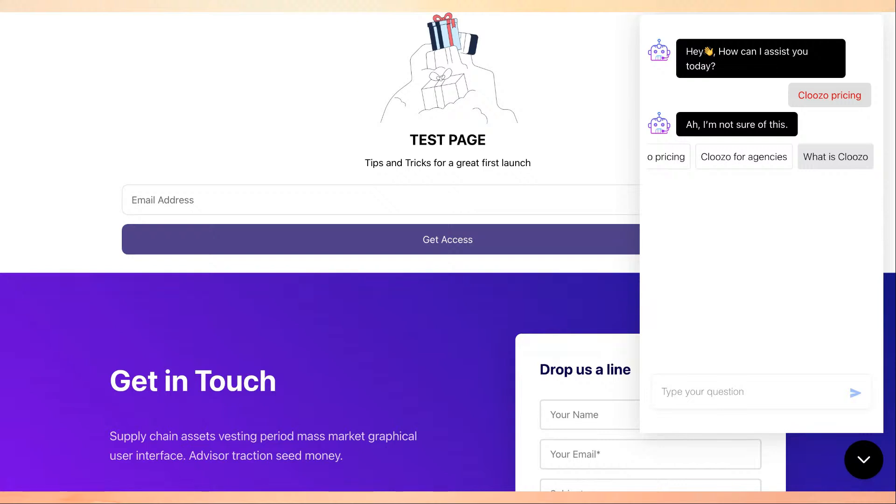
left_click(853, 167)
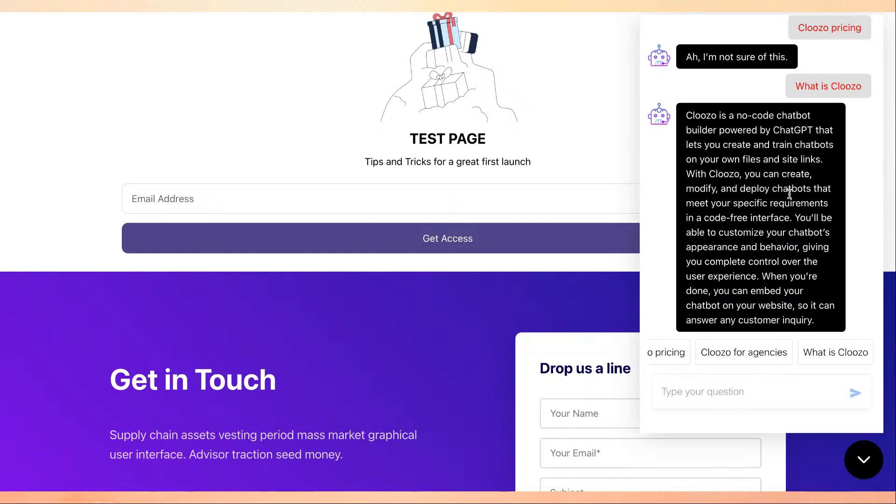
Ask the 'Cloozo for agencies' starter question and get the reply 'Ah, I'm not sure of this.'.
scroll(726, 232, "down", 1)
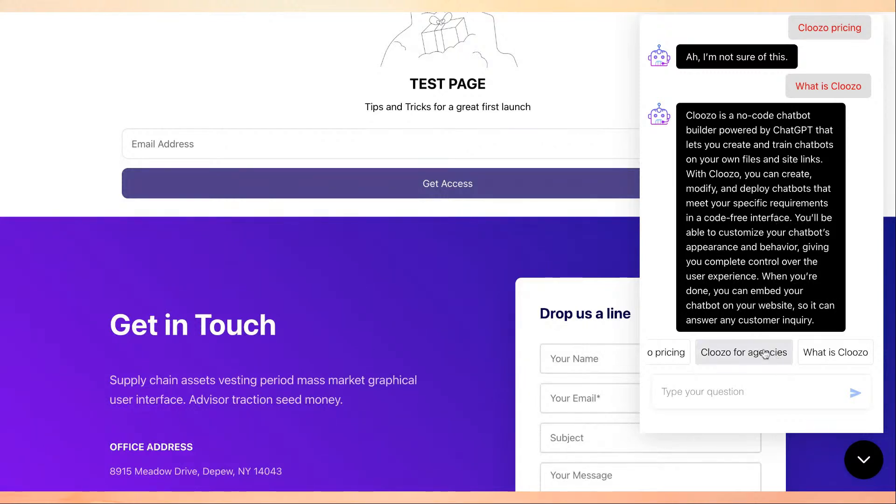
left_click(742, 356)
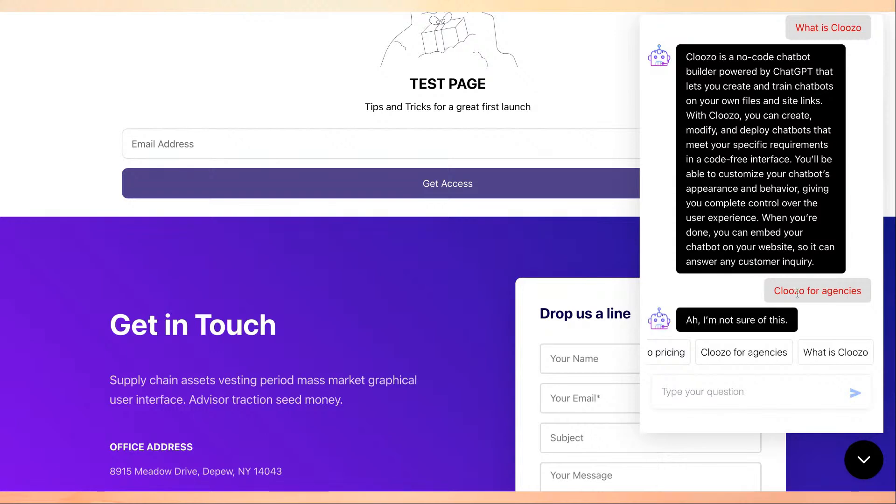
scroll(798, 233, "up", 3)
scroll(814, 121, "up", 5)
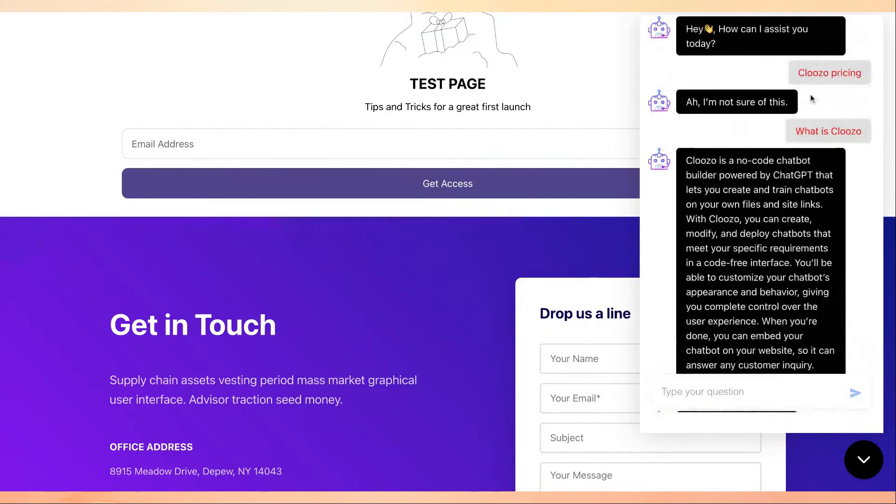
scroll(810, 94, "down", 5)
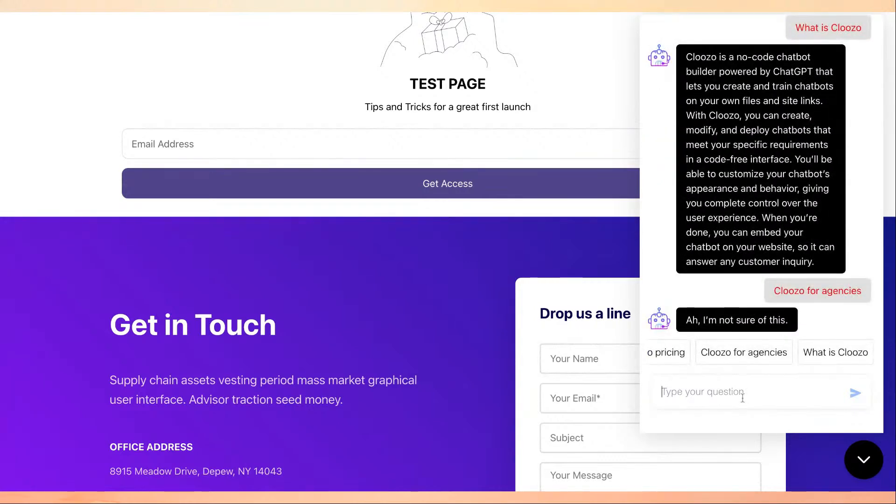
Ask 'what's your name' and briefly highlight the reply 'My name is Demo bot.'.
type("what's your name")
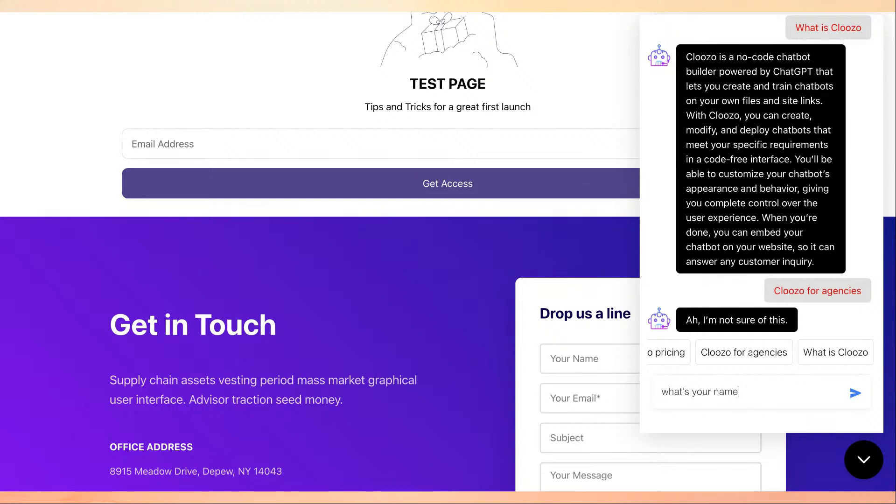
key("Return")
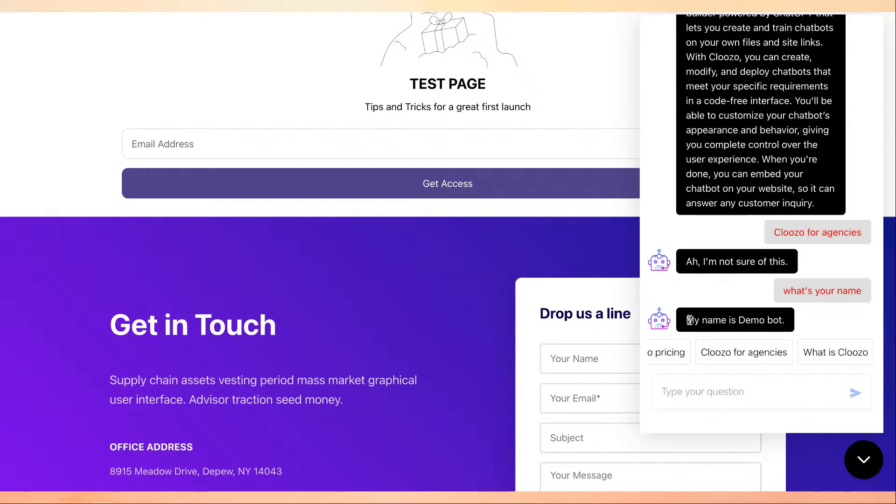
left_click_drag(689, 320, 738, 321)
left_click(801, 322)
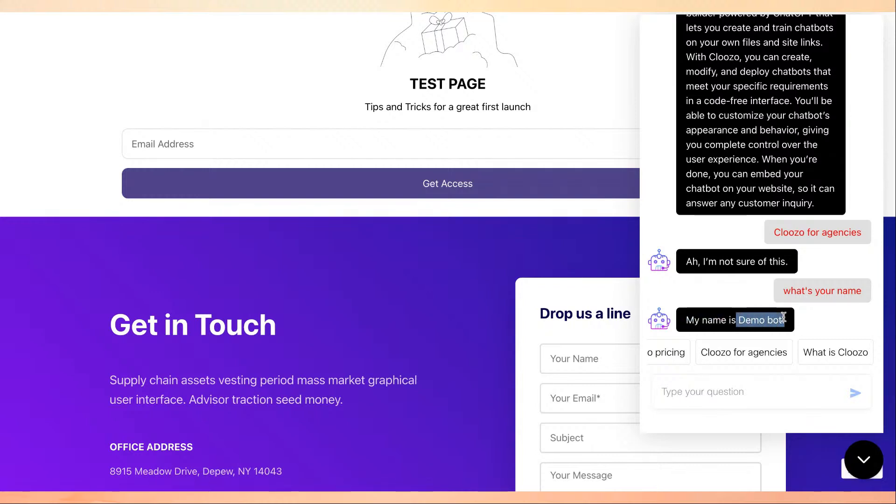
left_click(825, 315)
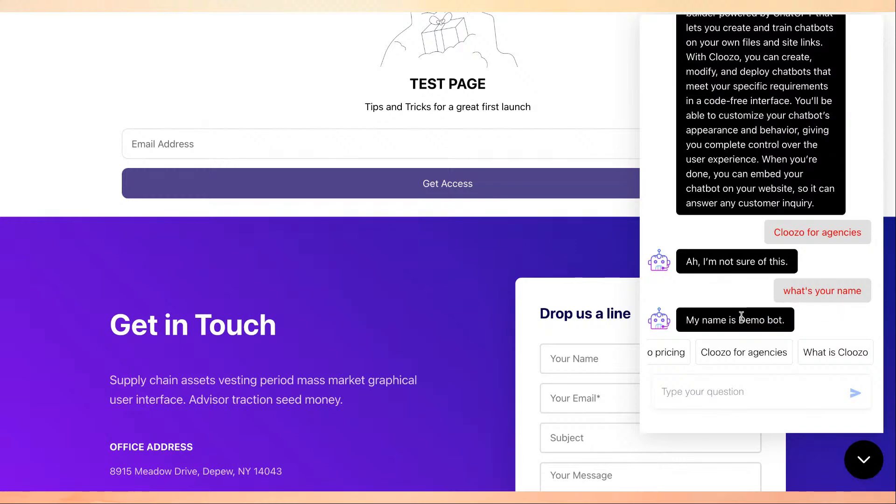
scroll(798, 271, "up", 5)
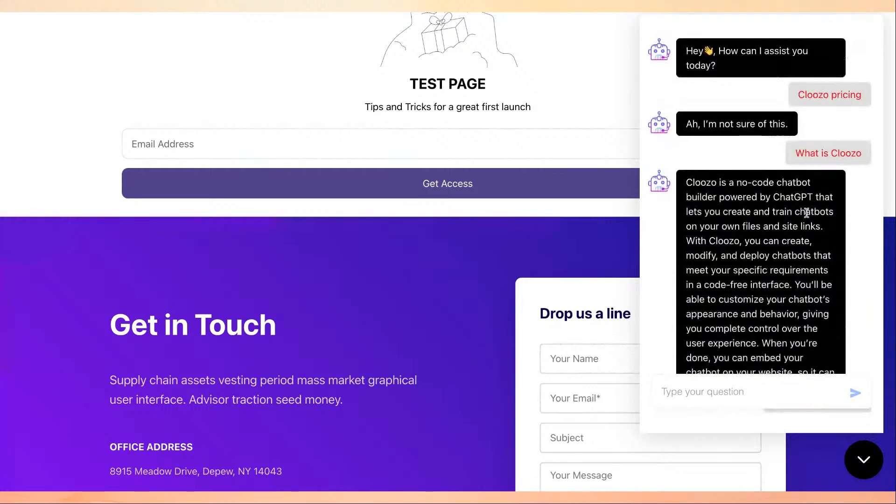
scroll(809, 213, "down", 4)
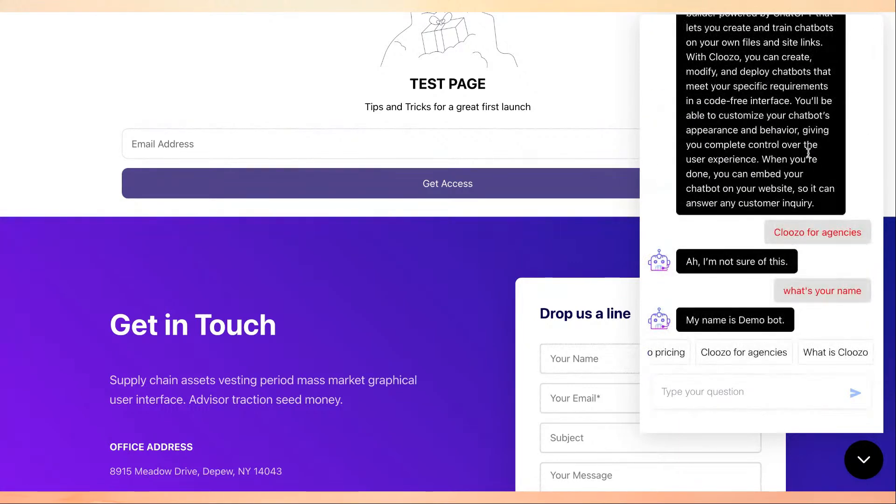
scroll(808, 153, "up", 5)
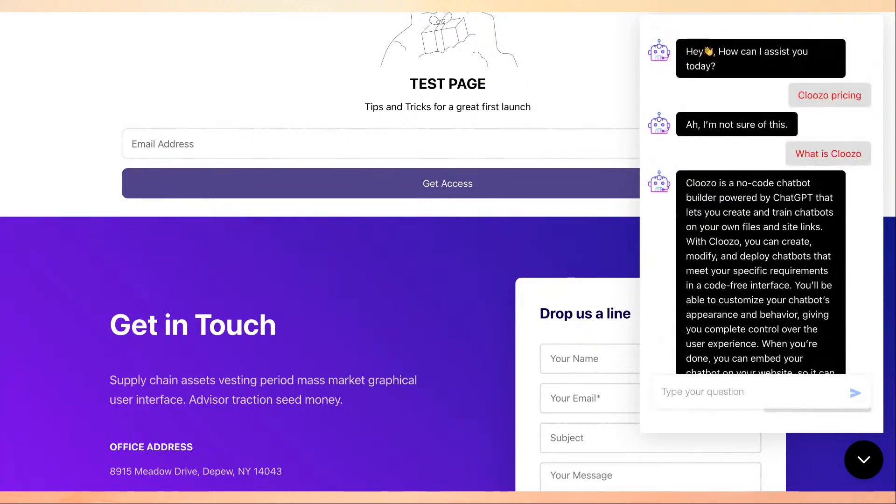
scroll(760, 210, "down", 5)
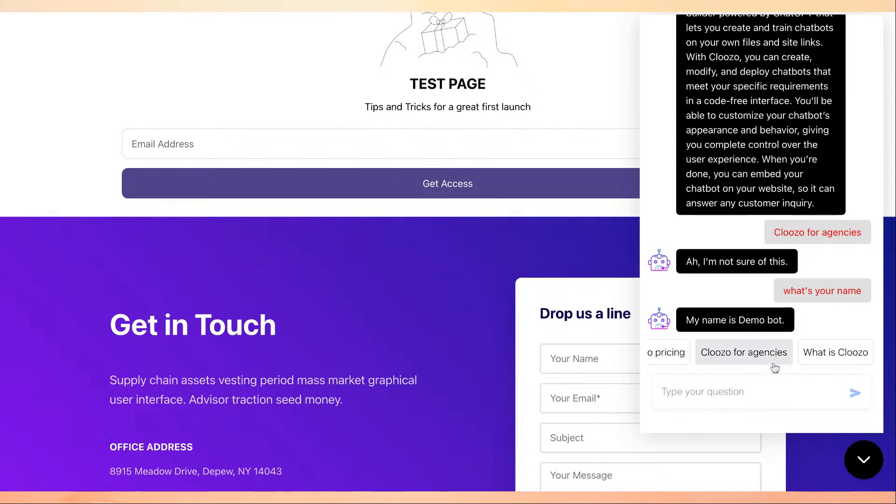
Send the question 'what is the pricing for cloozo' to the chatbot.
left_click(721, 392)
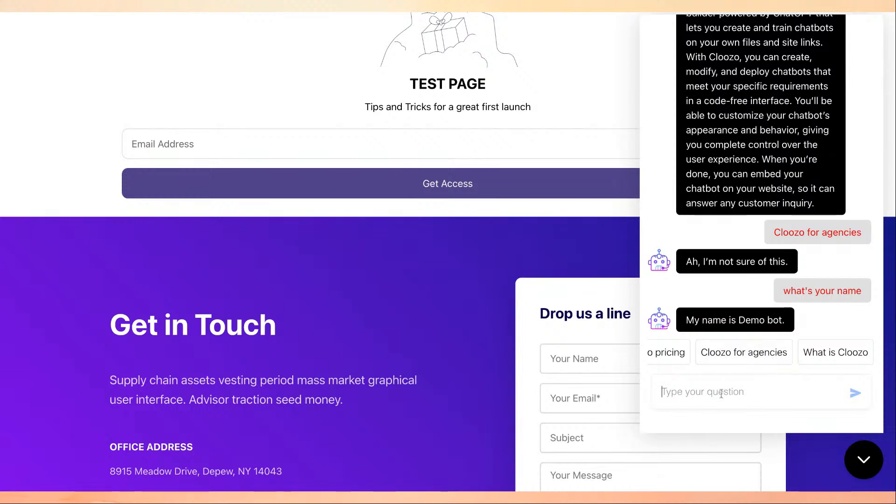
type("what is the pri")
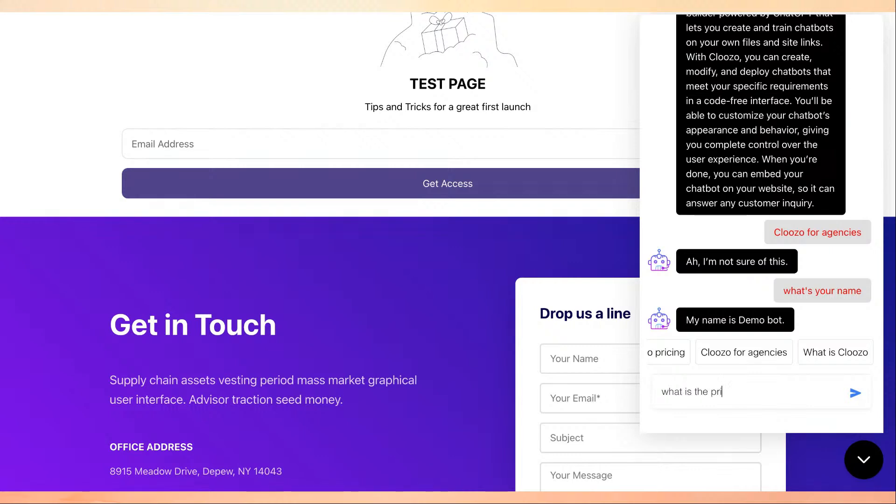
type("cing for cloozo")
key("Return")
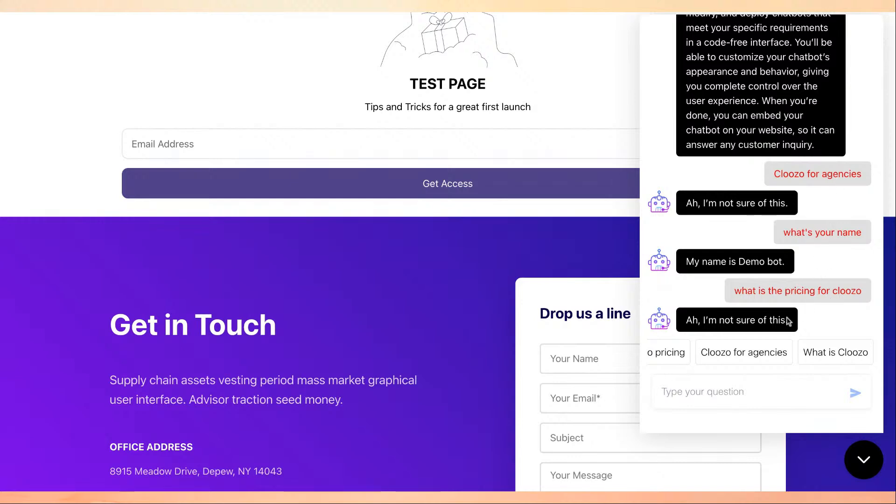
Scroll back through the Demo bot conversation, then collapse the chat panel.
scroll(788, 205, "up", 2)
scroll(788, 204, "up", 3)
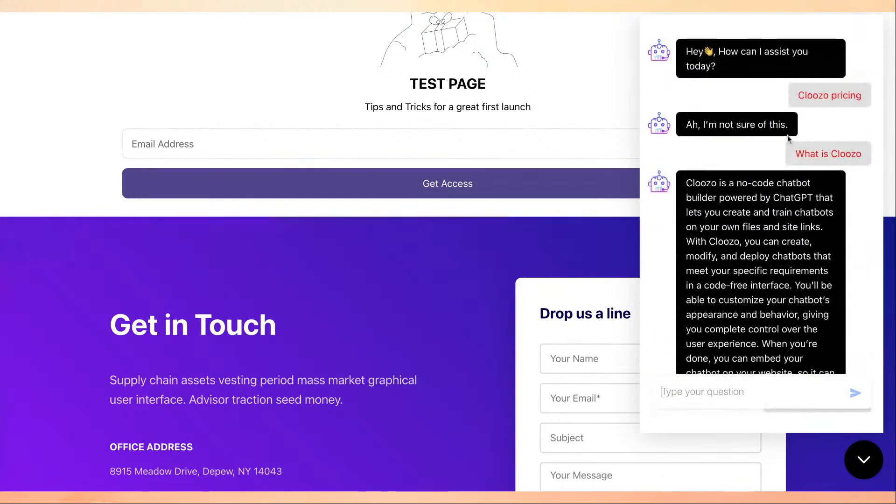
scroll(784, 213, "down", 5)
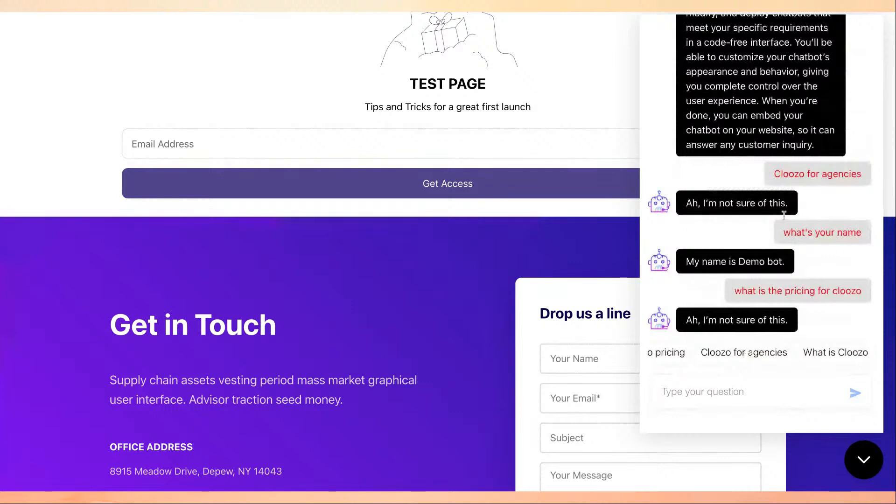
scroll(784, 214, "up", 5)
scroll(784, 215, "down", 4)
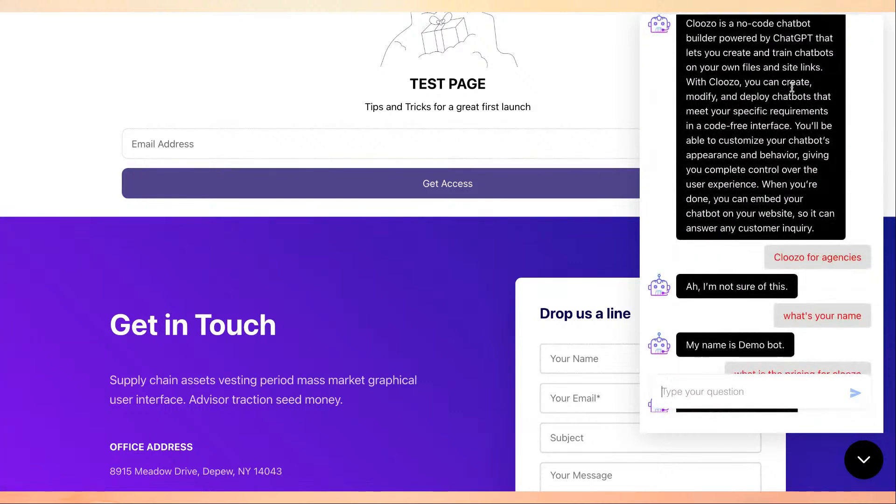
scroll(792, 87, "up", 4)
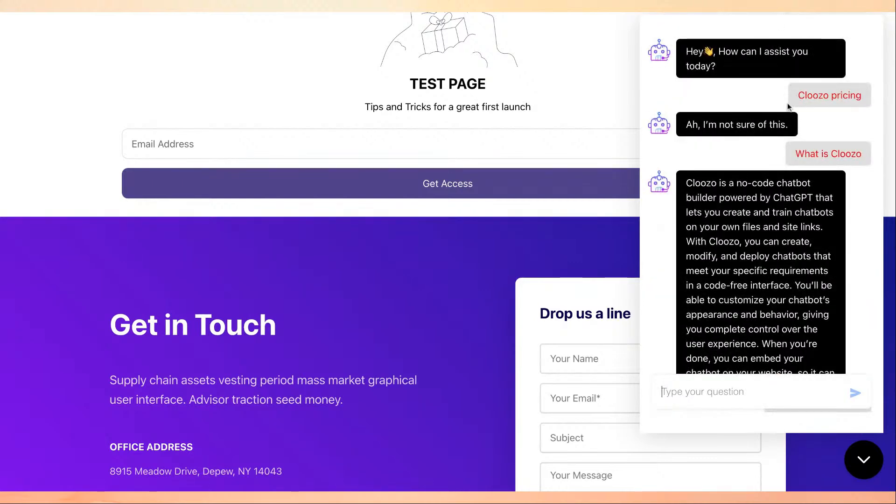
scroll(777, 138, "down", 2)
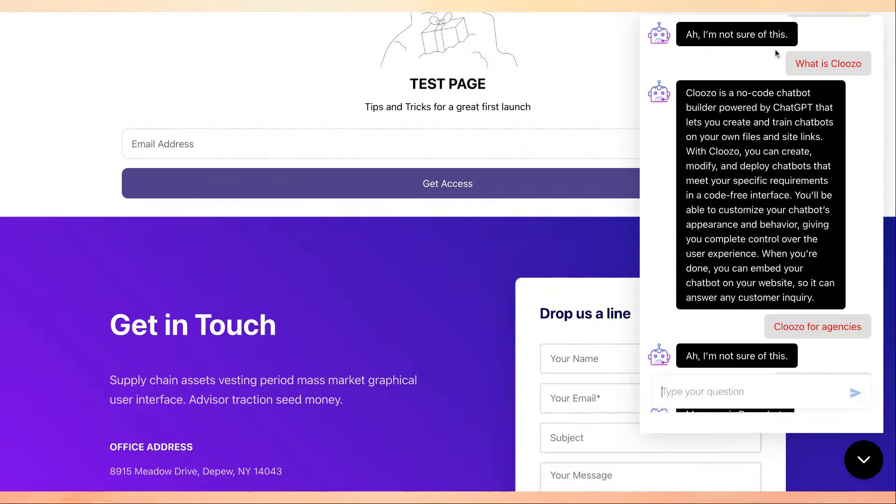
scroll(808, 194, "down", 1)
scroll(807, 194, "down", 2)
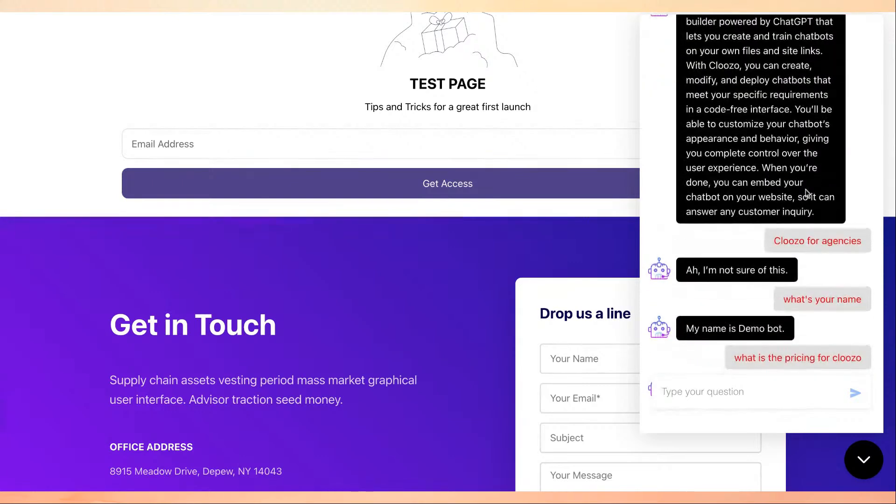
scroll(808, 194, "up", 1)
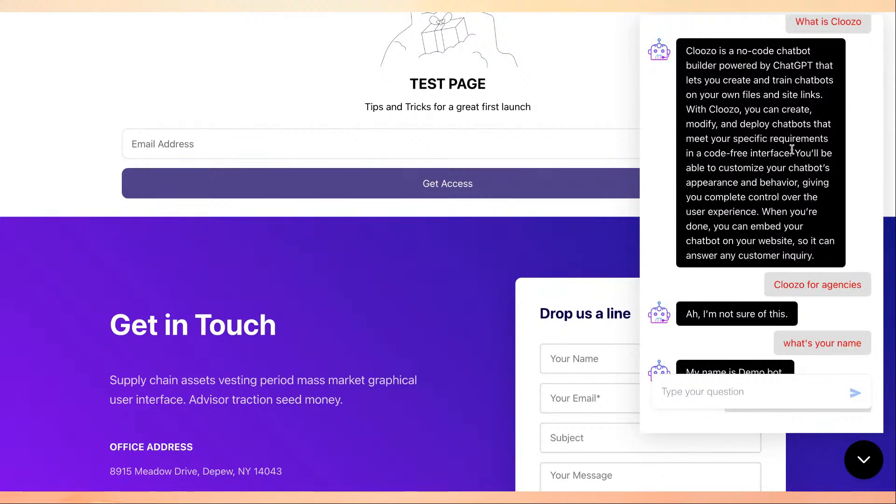
scroll(792, 149, "down", 2)
scroll(792, 149, "up", 5)
scroll(798, 133, "down", 6)
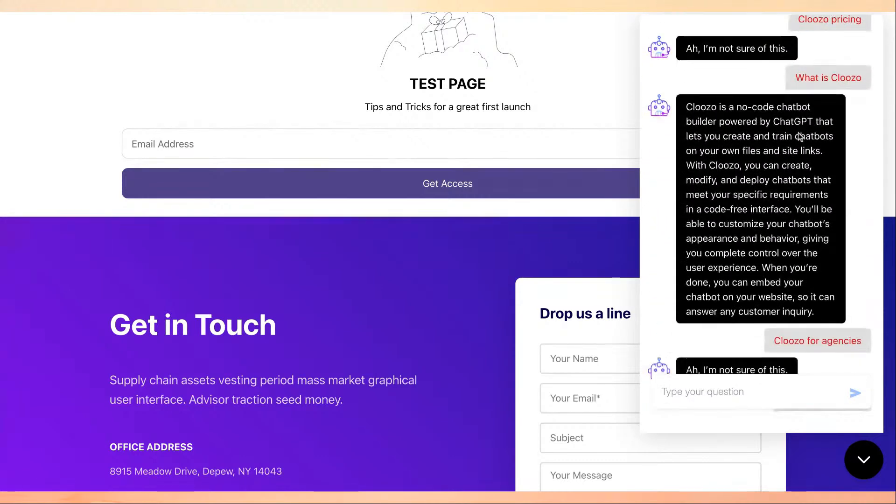
scroll(798, 133, "down", 2)
scroll(798, 132, "up", 5)
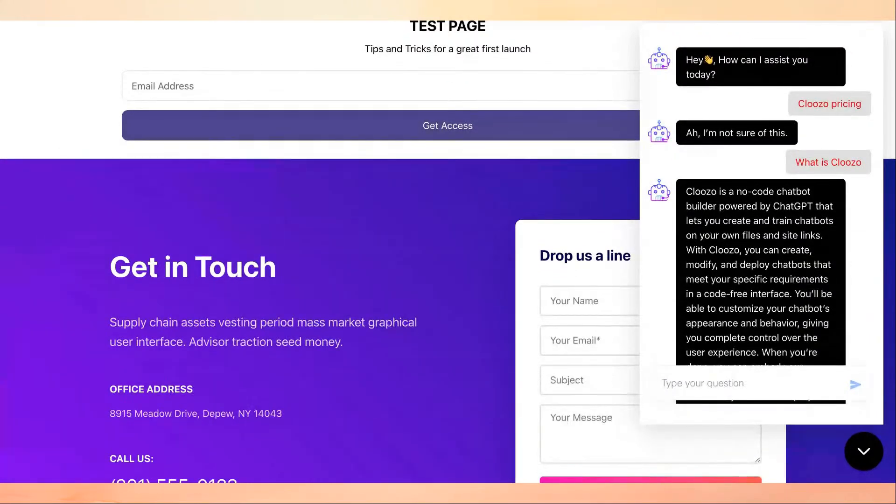
scroll(794, 207, "up", 3)
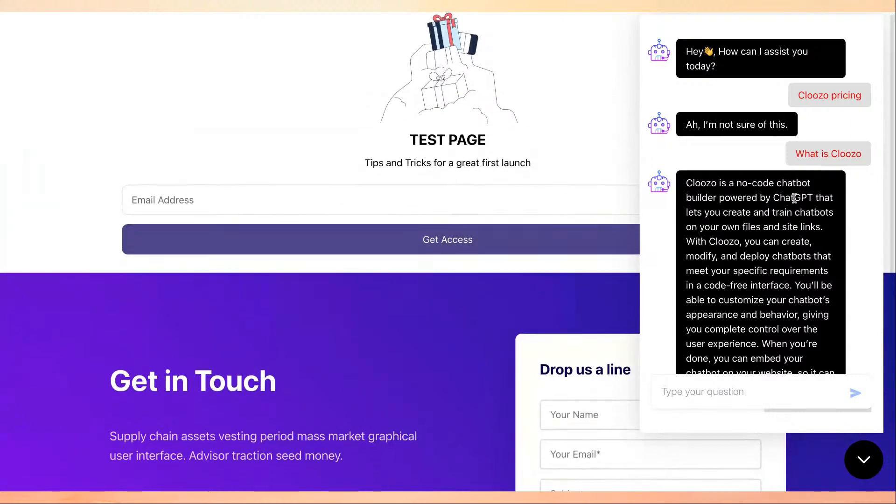
scroll(794, 198, "down", 5)
scroll(795, 198, "up", 2)
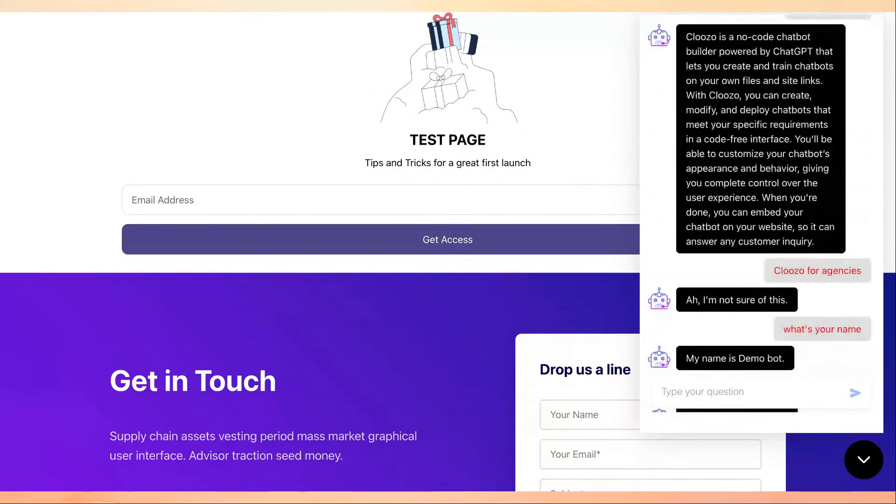
scroll(786, 157, "up", 3)
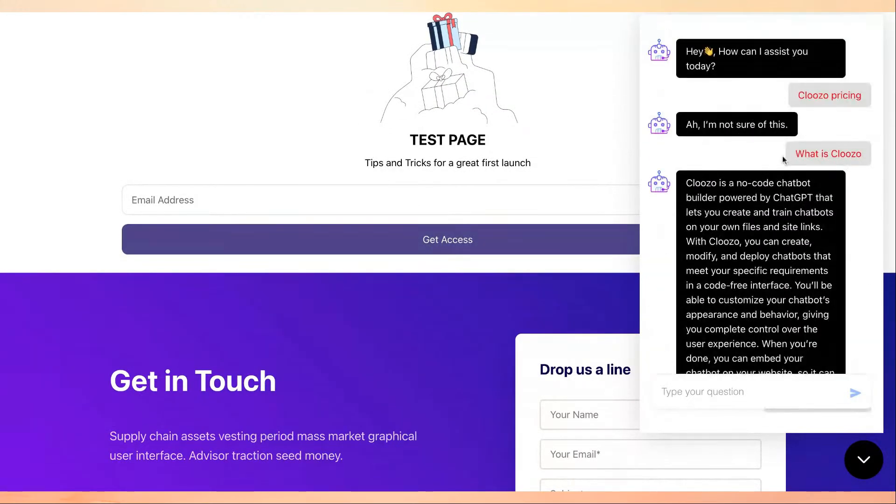
scroll(818, 331, "down", 5)
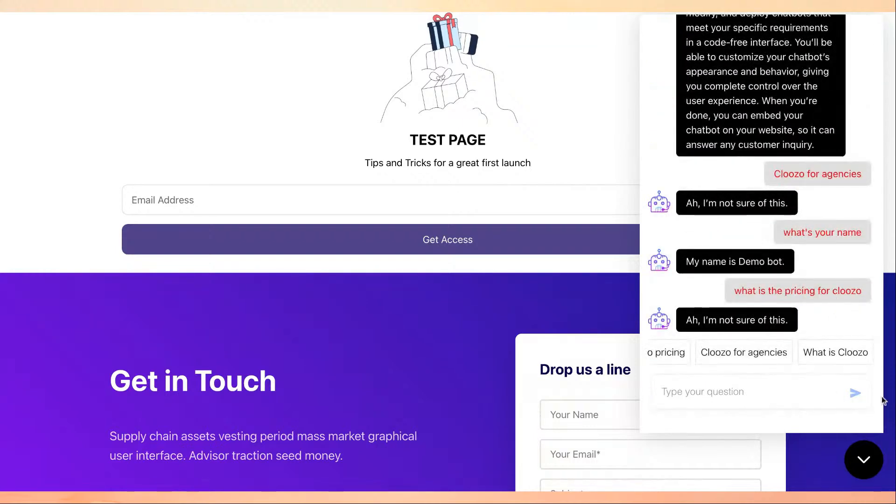
left_click(876, 447)
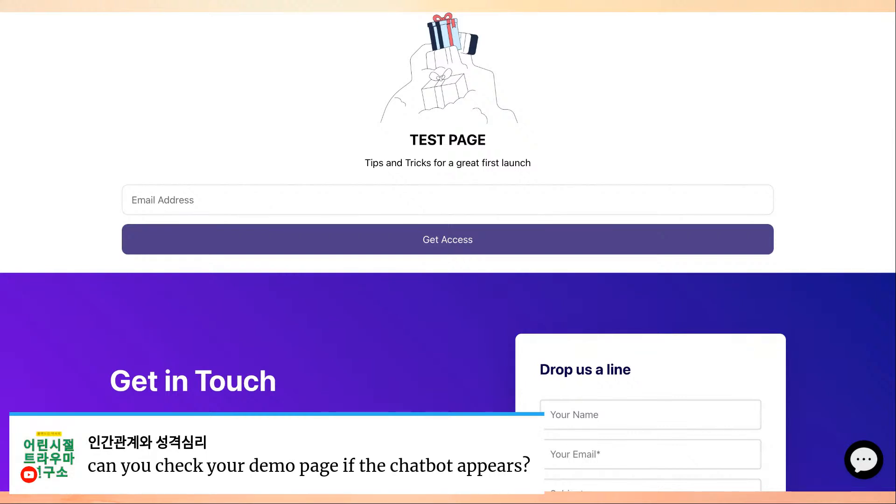
Reopen the test page's chat window and collapse it again.
left_click(864, 460)
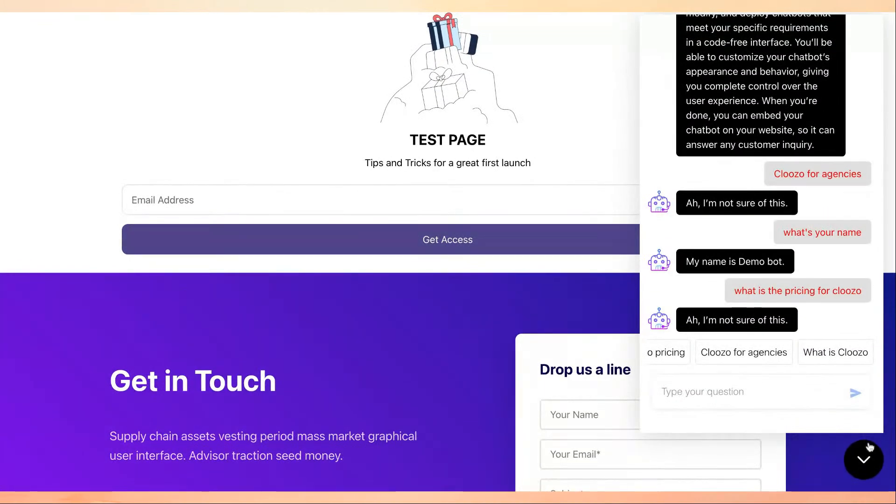
left_click(863, 459)
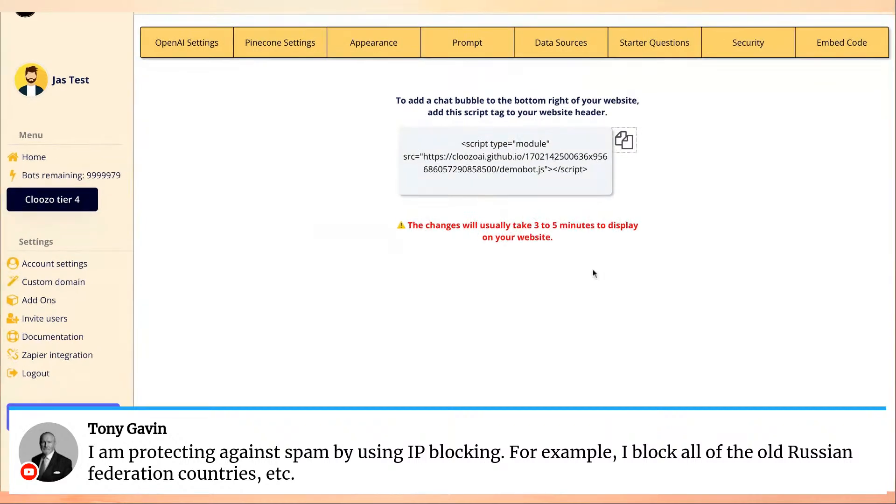
Highlight the embed script tag, then go back to the published TEST PAGE.
left_click_drag(449, 133, 583, 171)
left_click(583, 171)
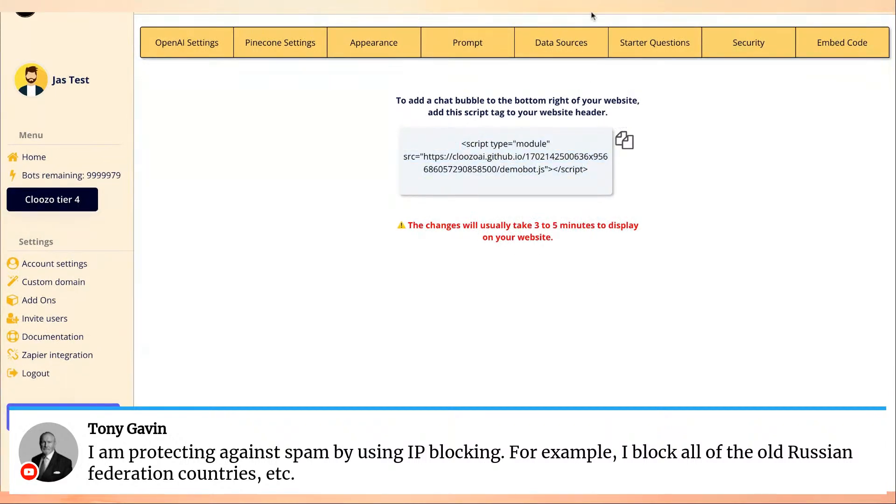
left_click(548, 7)
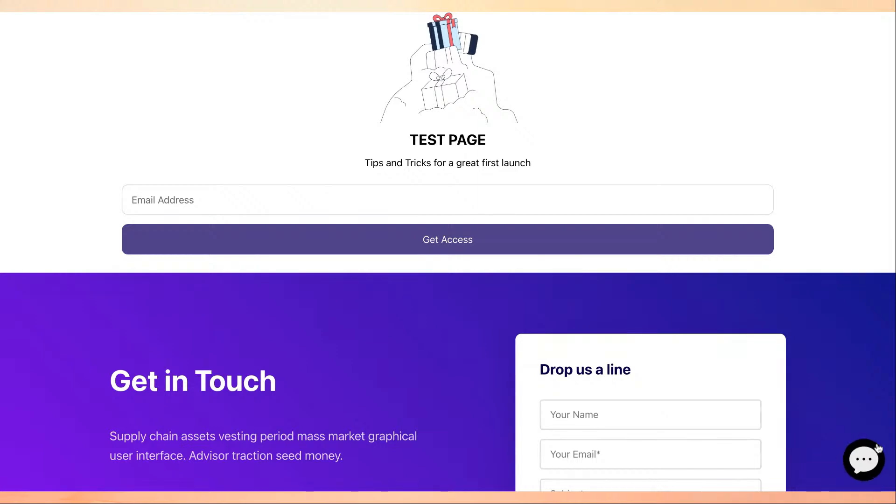
Review the chat conversation, then inspect the header image section's markup in DevTools.
left_click(869, 460)
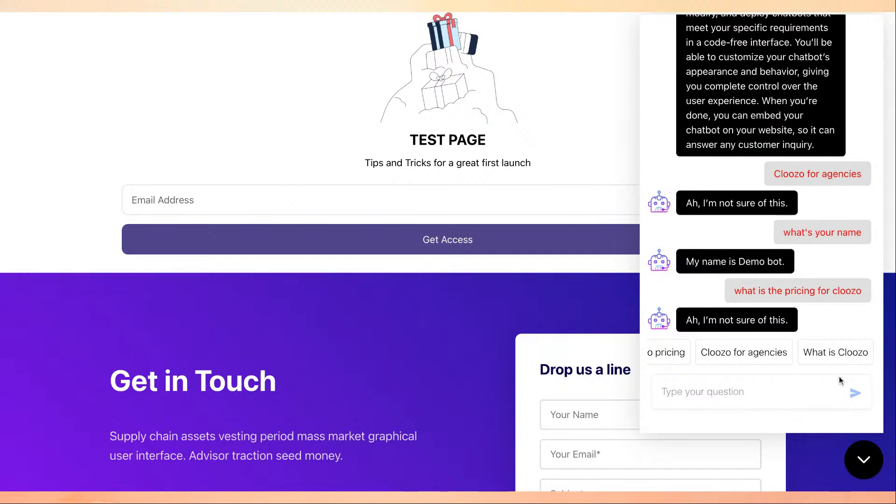
left_click(864, 473)
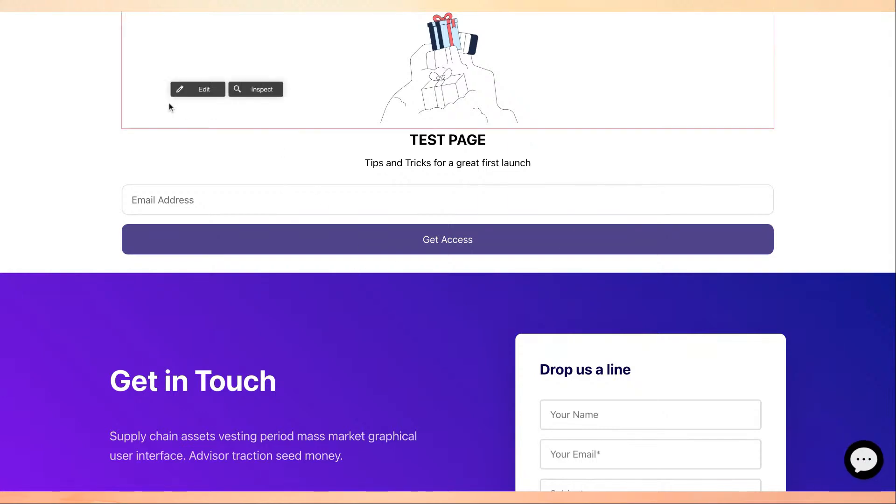
right_click(169, 104)
left_click(201, 290)
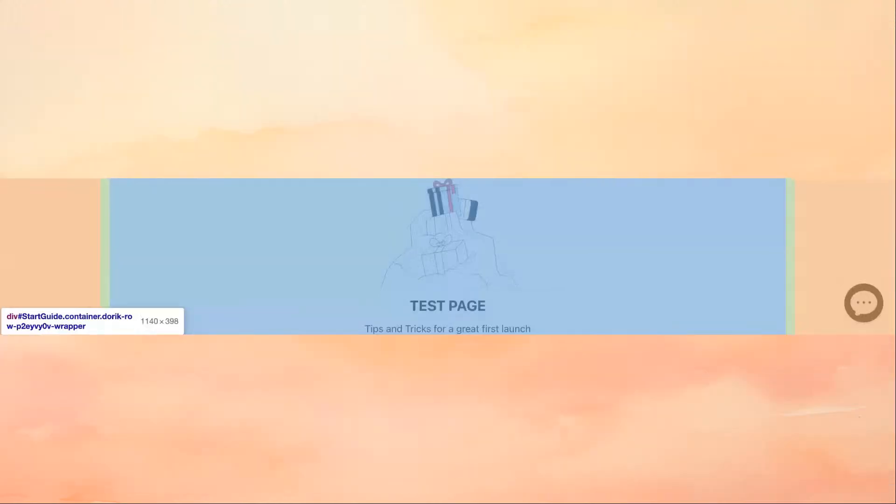
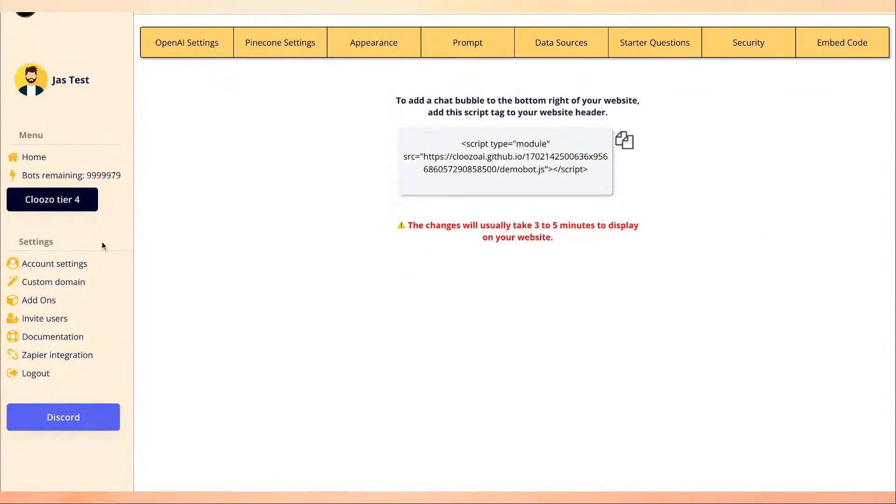
Scroll up the Invite external users page to see the invited users list.
scroll(42, 284, "up", 2)
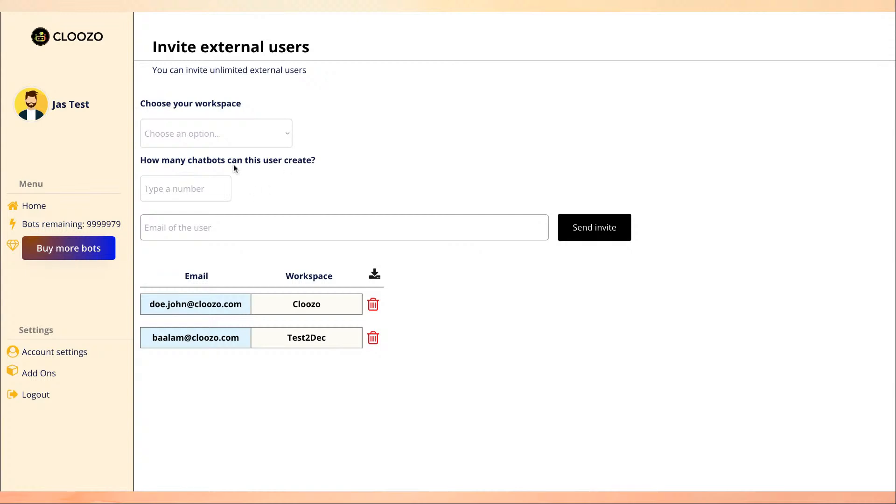
Pick the Demo workspace for the invite and enter the invitee's name.
left_click(226, 133)
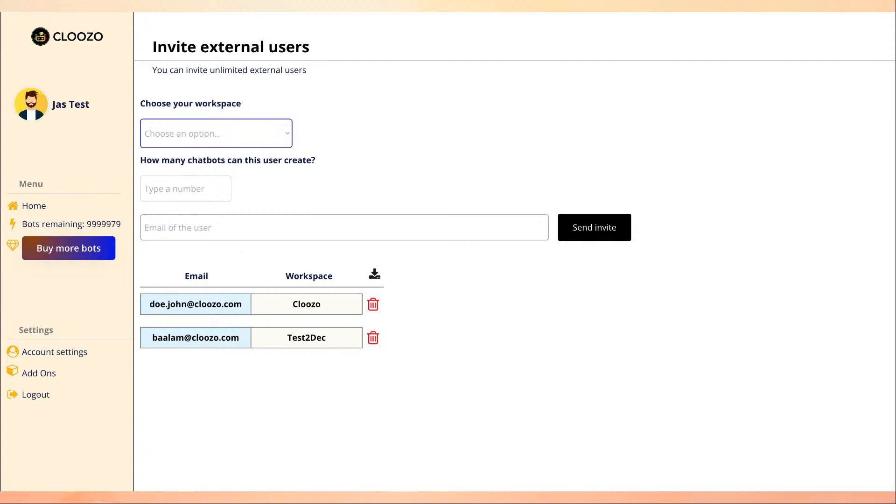
left_click(256, 145)
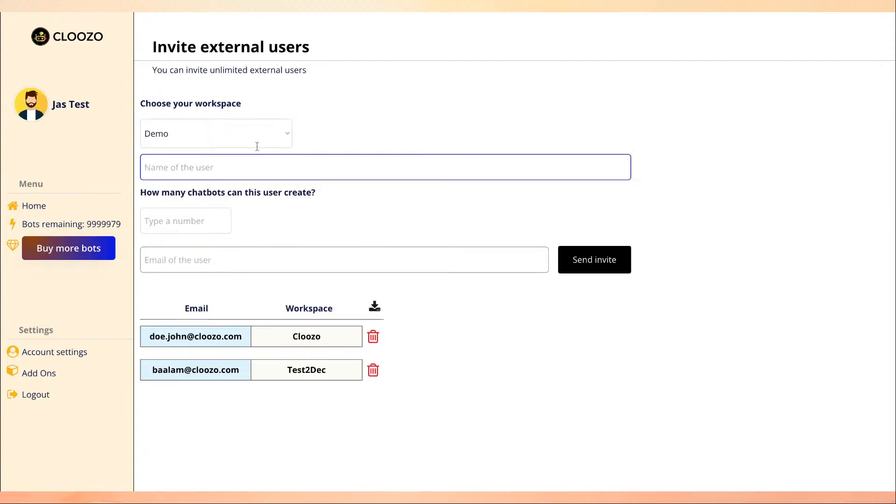
left_click(220, 167)
type("Jas")
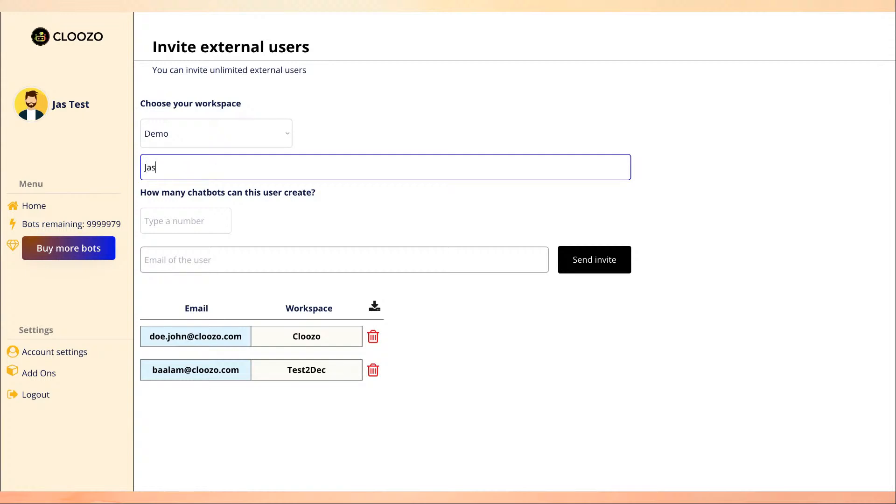
type("preet")
double_click(192, 162)
left_click(276, 168)
Set the invitee's chatbot limit to 4.
left_click(207, 216)
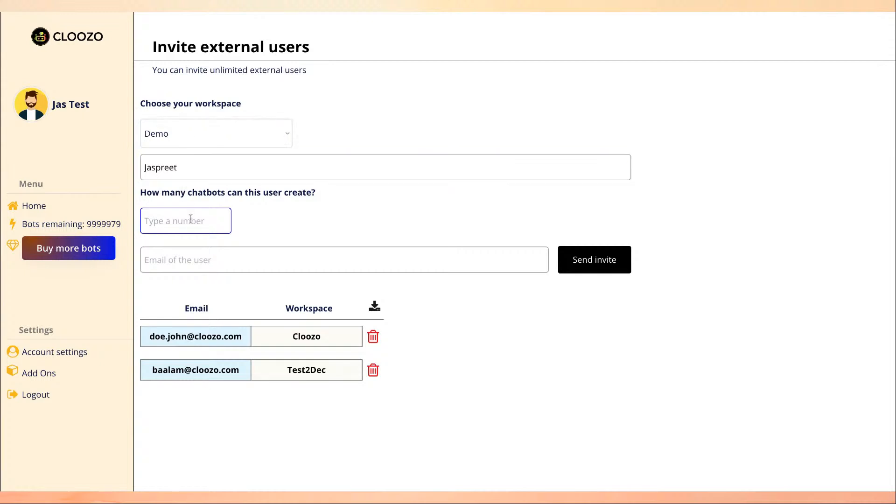
type("4")
left_click(186, 171)
left_click(180, 213)
left_click(189, 169)
left_click(160, 213)
left_click(307, 203)
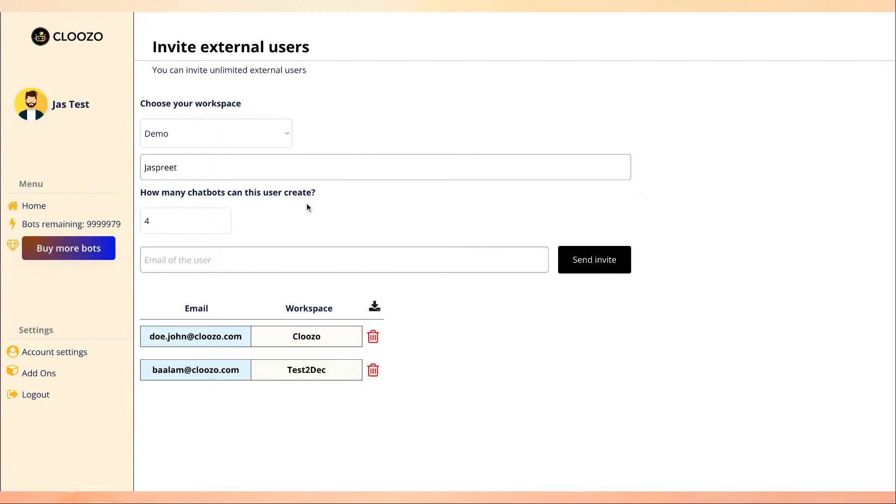
left_click(197, 214)
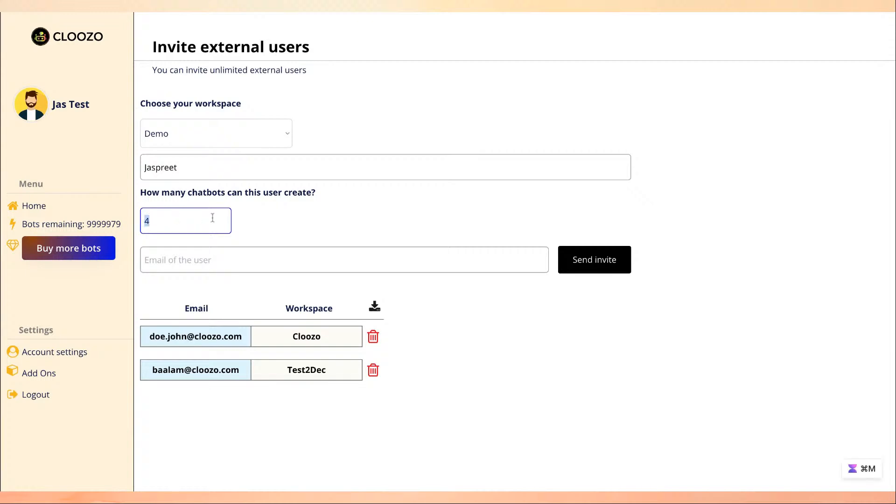
double_click(157, 222)
left_click(294, 239)
Fill in the invitee's e-mail address and send the invitation.
left_click(234, 260)
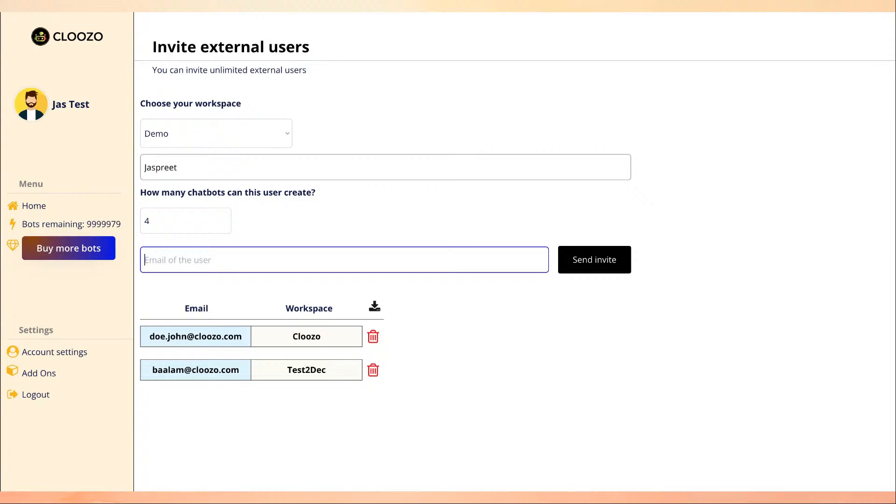
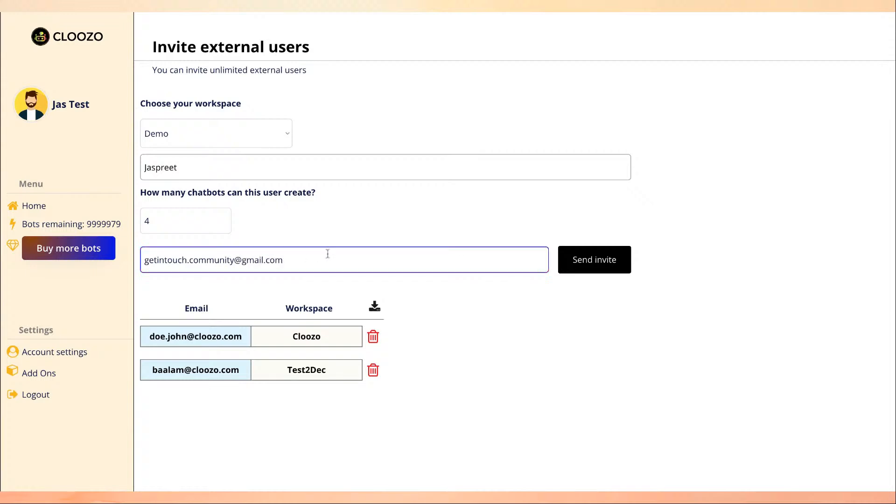
left_click(600, 267)
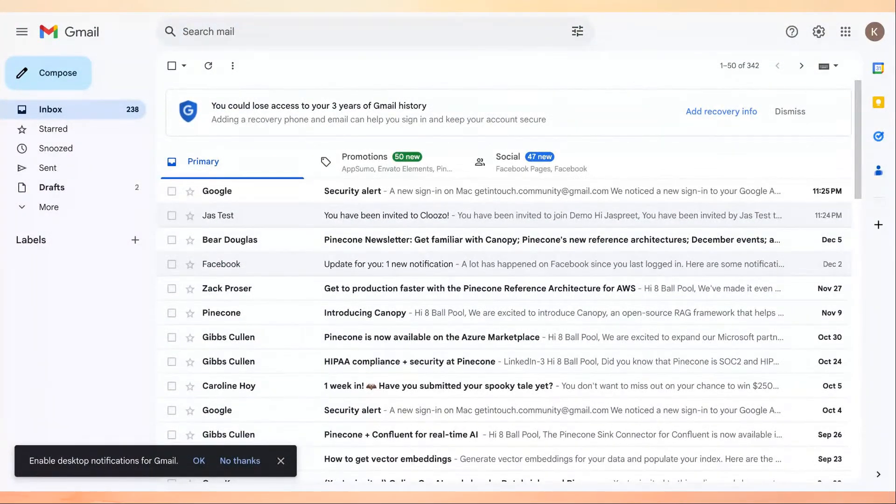
Open the 'You have been invited to Cloozo!' email in the Gmail inbox.
left_click(355, 216)
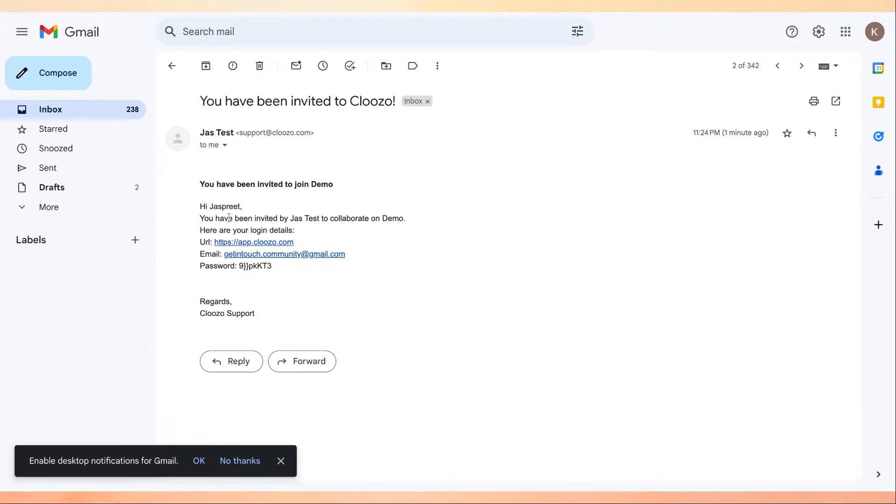
Select the login password in the invitation email to copy it.
left_click_drag(288, 270, 208, 235)
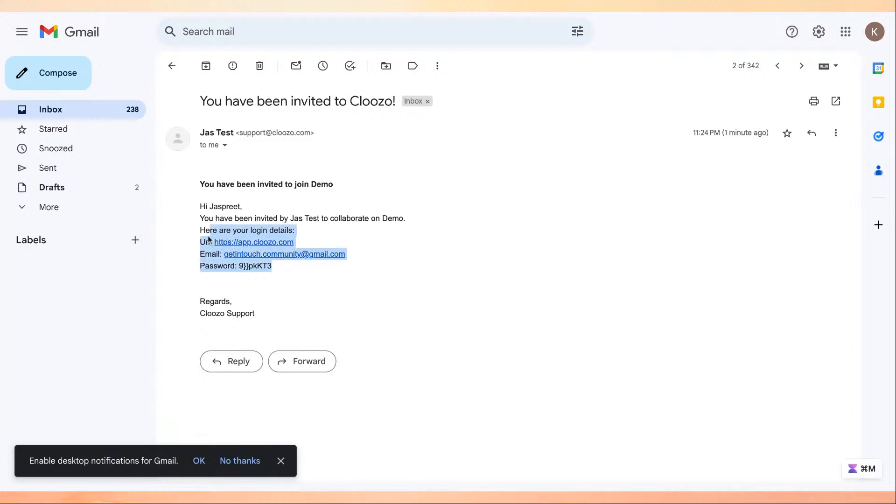
left_click(370, 252)
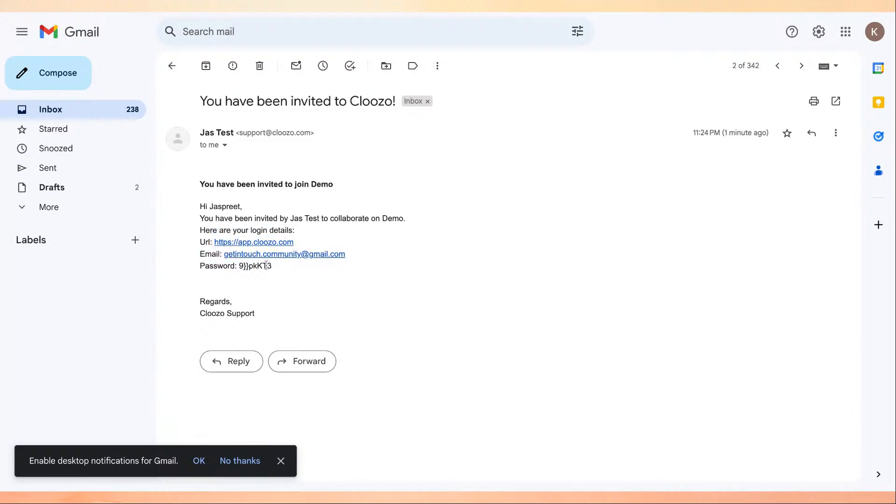
left_click_drag(238, 267, 272, 267)
left_click(275, 274)
left_click_drag(273, 267, 238, 267)
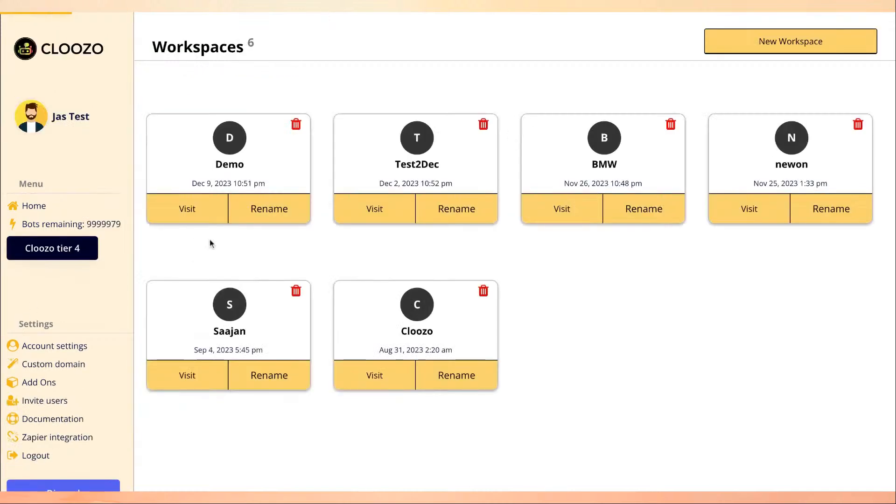
Log out, then log in as the invited user with their e-mail and the pasted password.
left_click(34, 457)
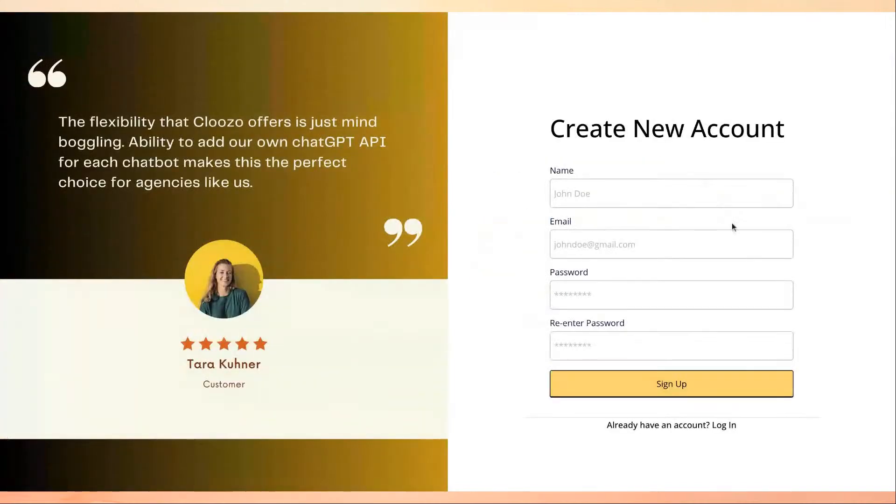
left_click(674, 426)
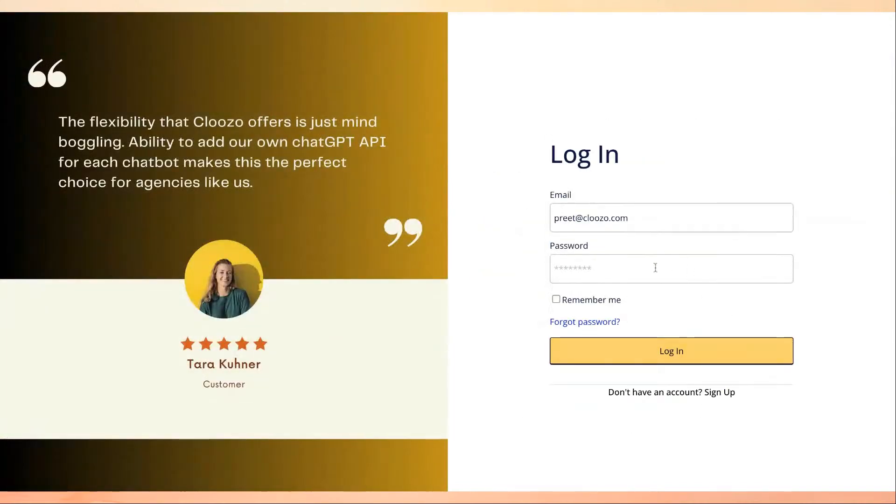
left_click(669, 209)
key("super+a")
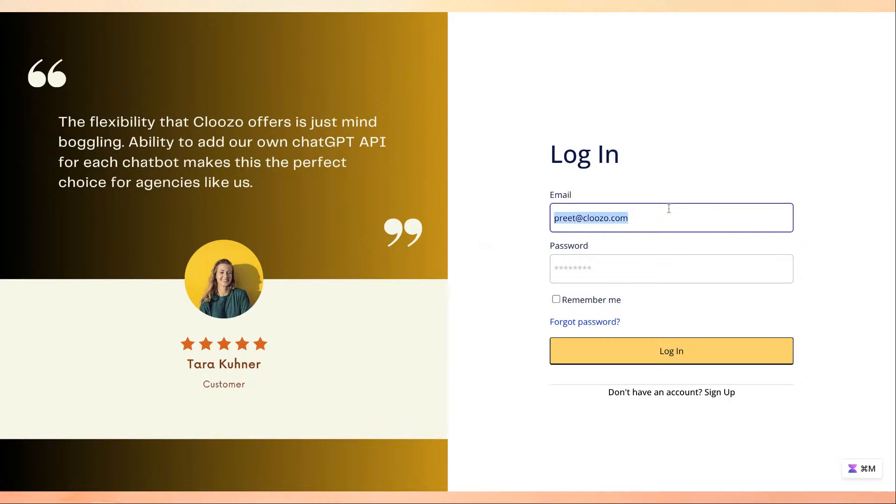
key("BackSpace")
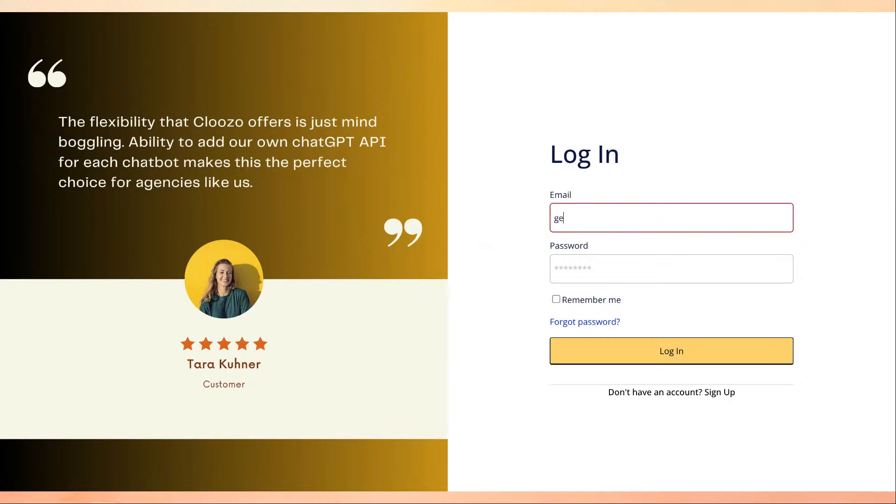
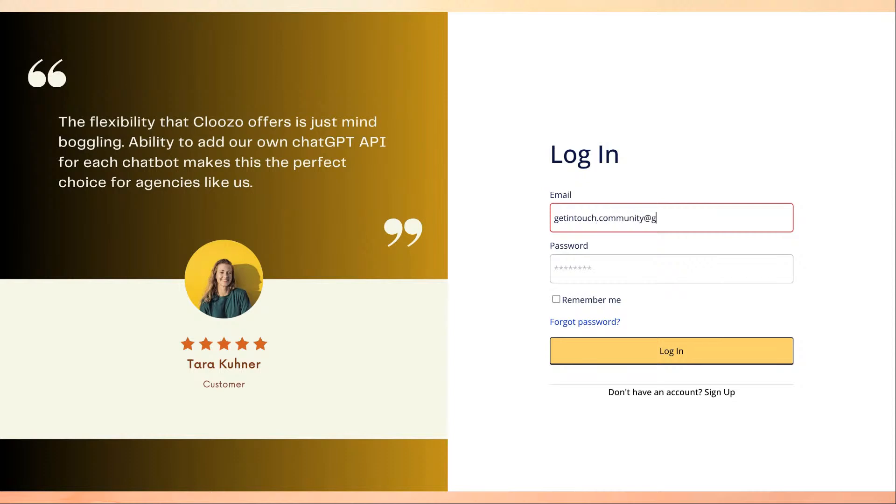
left_click(688, 262)
key("ctrl+v")
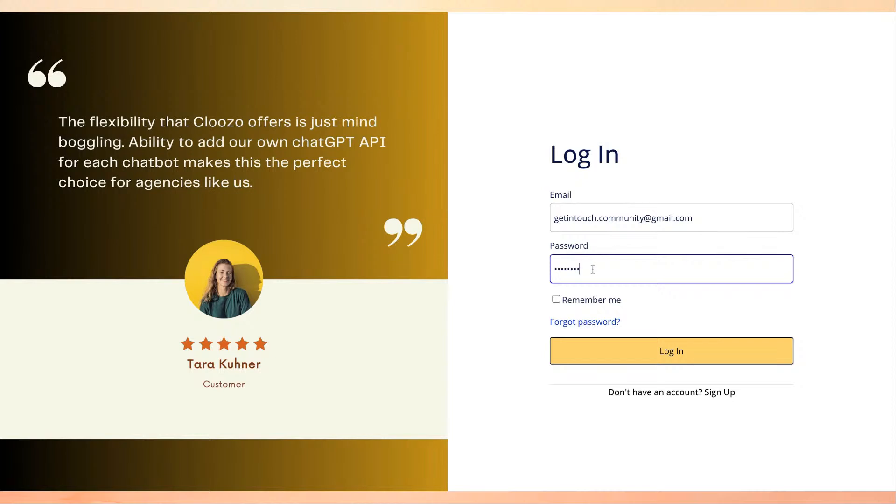
left_click(667, 351)
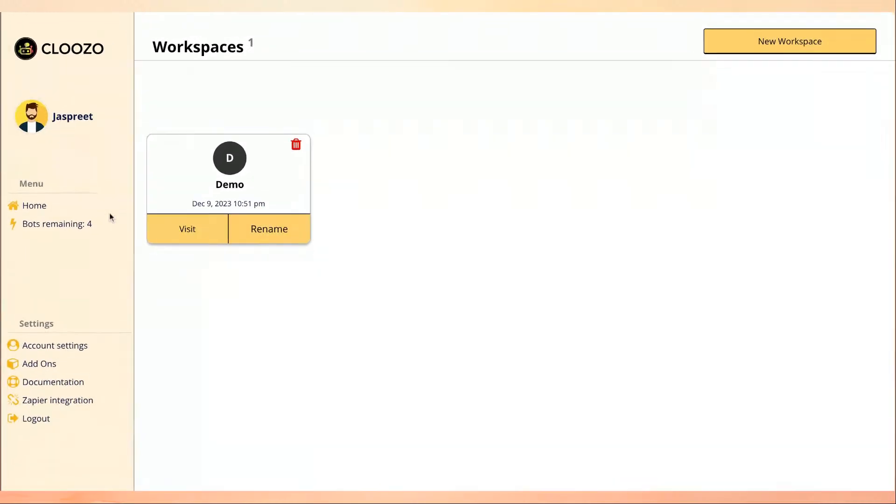
Check the remaining bot count of 4, then open the Demo workspace.
left_click_drag(110, 222, 87, 219)
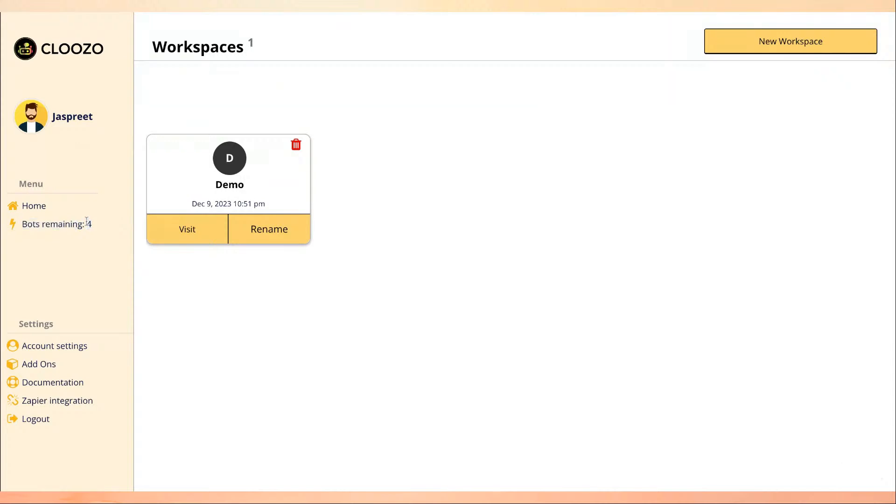
left_click(83, 227)
left_click_drag(85, 222, 91, 222)
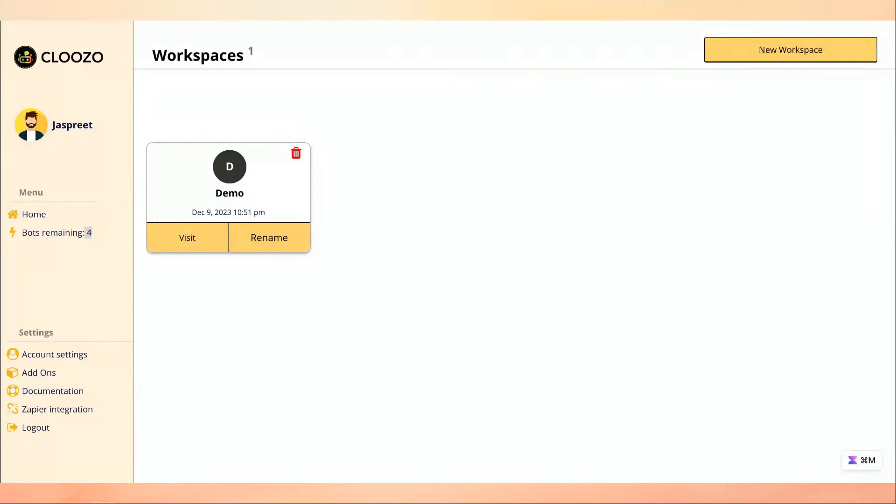
left_click(88, 226)
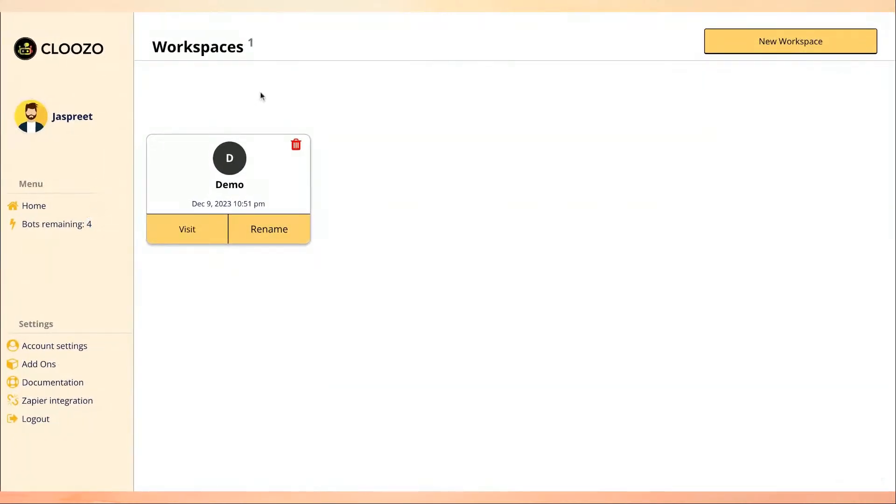
left_click(200, 227)
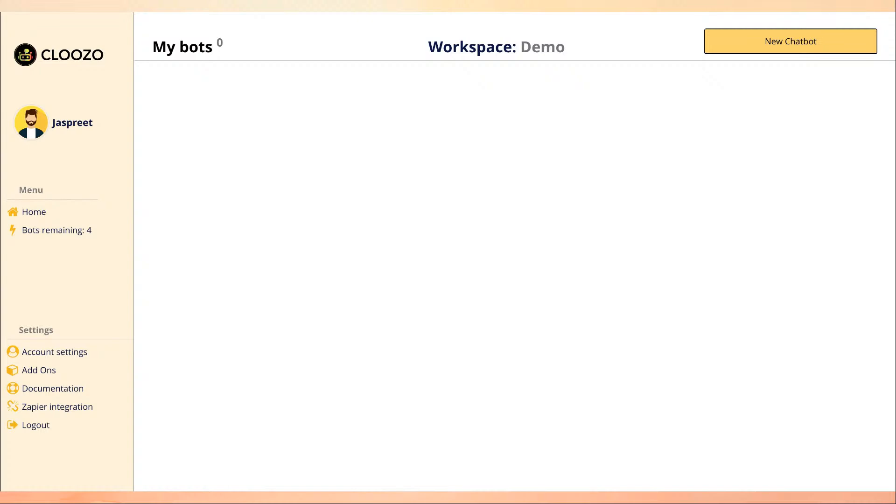
Create a new bot named 'client bot 1' of type 'Chatbot with your knowledge base'.
left_click(760, 41)
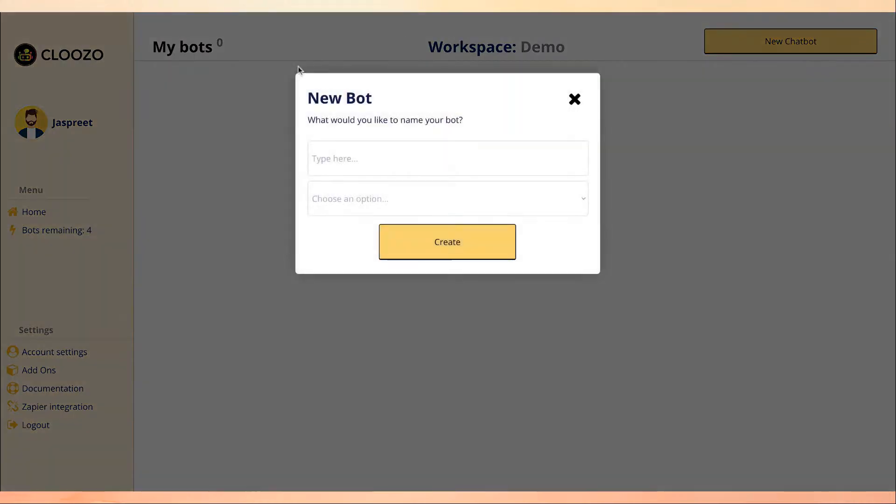
left_click(431, 171)
type("ckient")
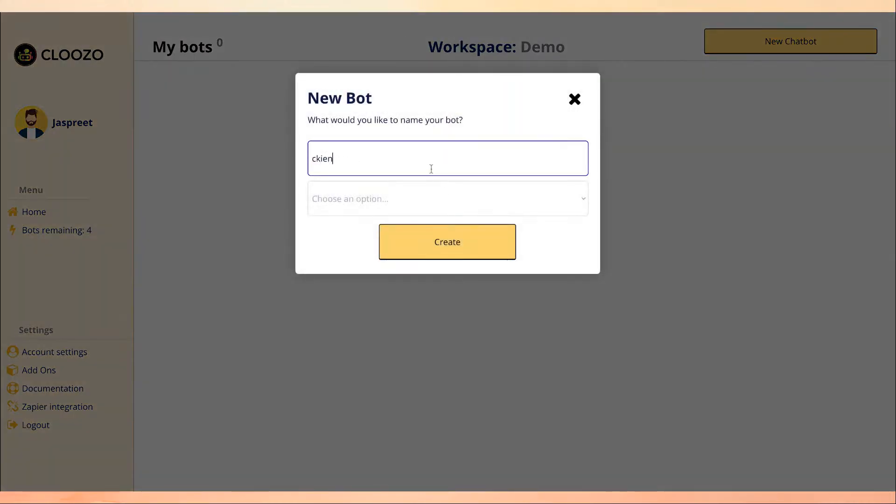
key("BackSpace")
key("BackSpace")
key("BackSpace")
key("BackSpace")
key("BackSpace")
type("li")
key("BackSpace")
key("BackSpace")
type("lient bot")
left_click(434, 198)
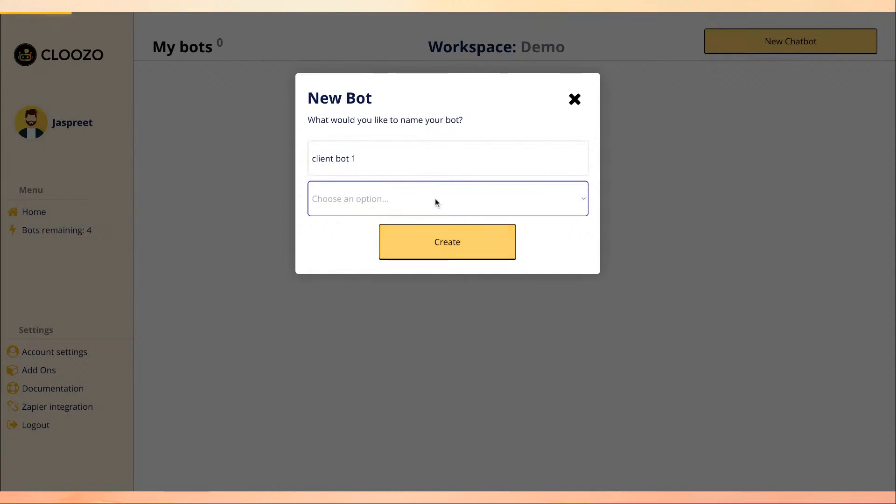
left_click(434, 197)
left_click(444, 243)
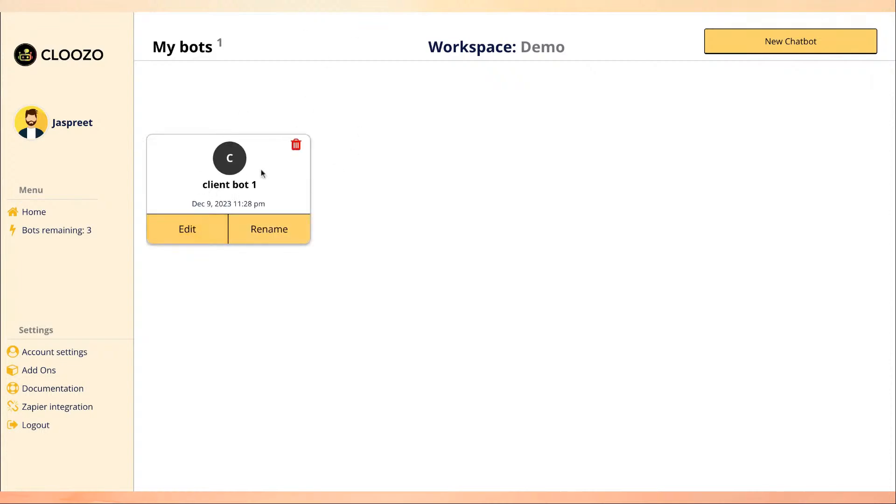
Edit client bot 1, leaving the OpenAI API Key empty, and view its Prompt settings.
left_click(206, 224)
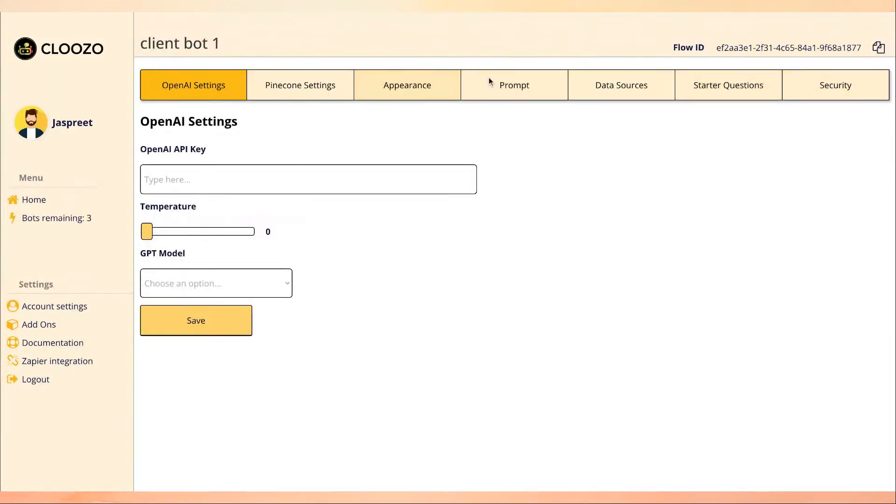
left_click(214, 177)
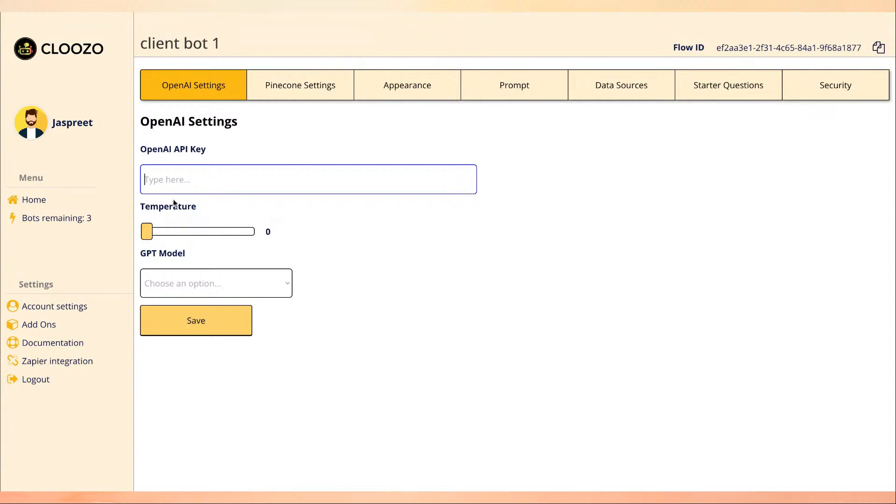
left_click(615, 186)
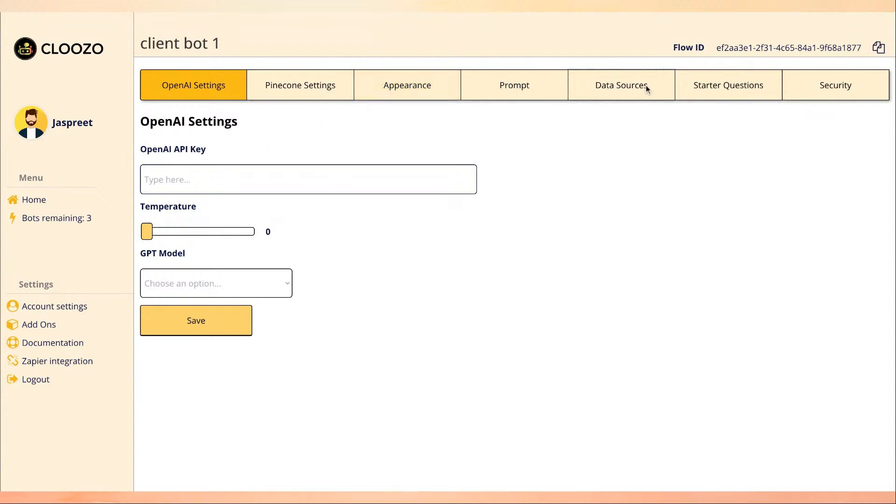
left_click(556, 86)
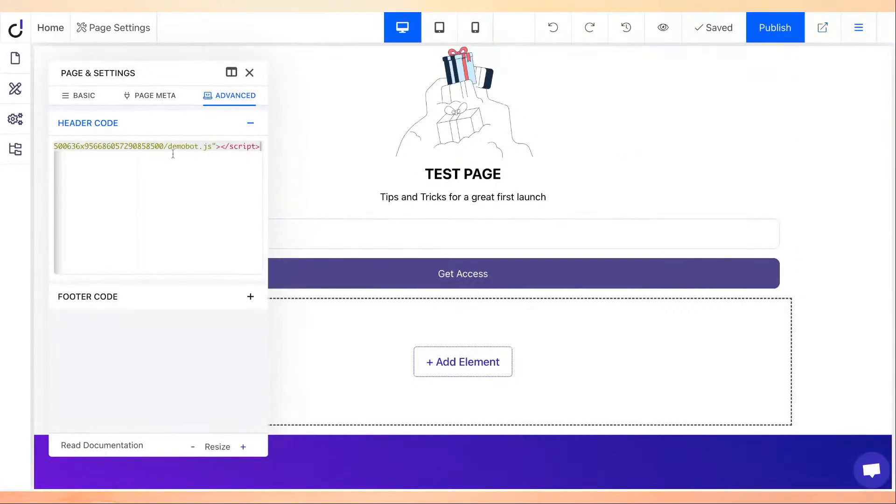
Select the header embed script, then add and save a new Dorik page named 'demo'.
key("ctrl+a")
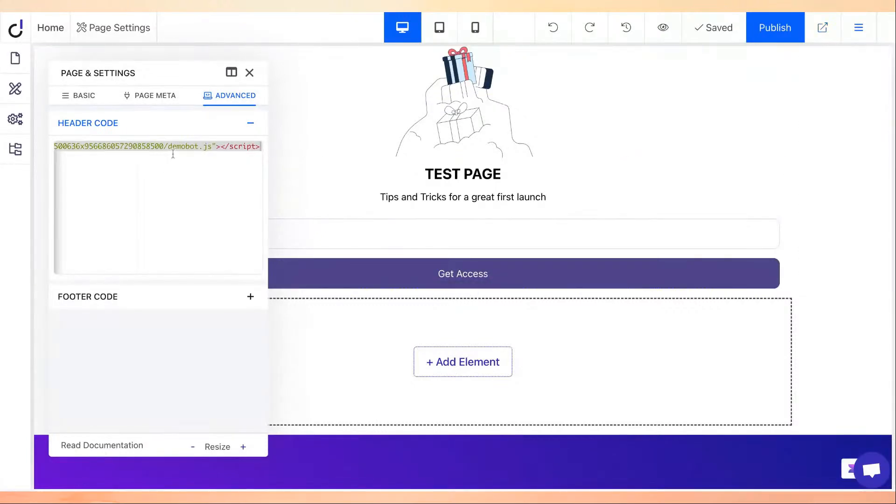
left_click(250, 72)
left_click(15, 58)
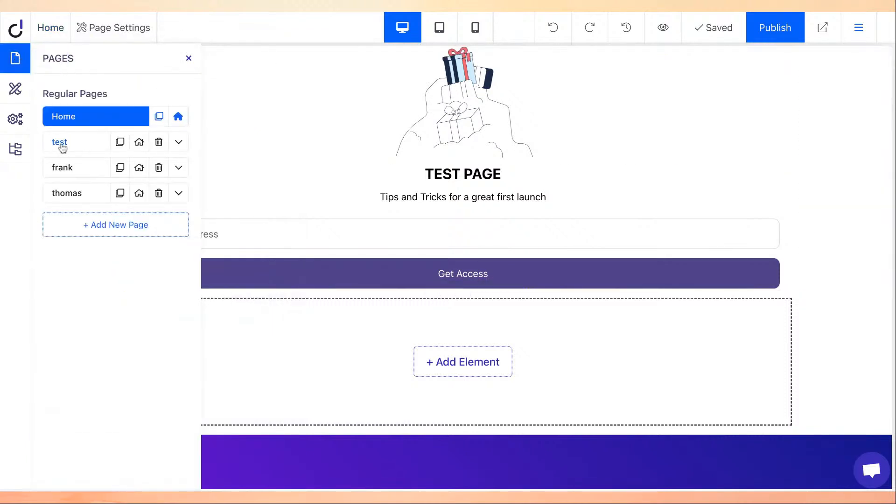
left_click(96, 225)
left_click(174, 214)
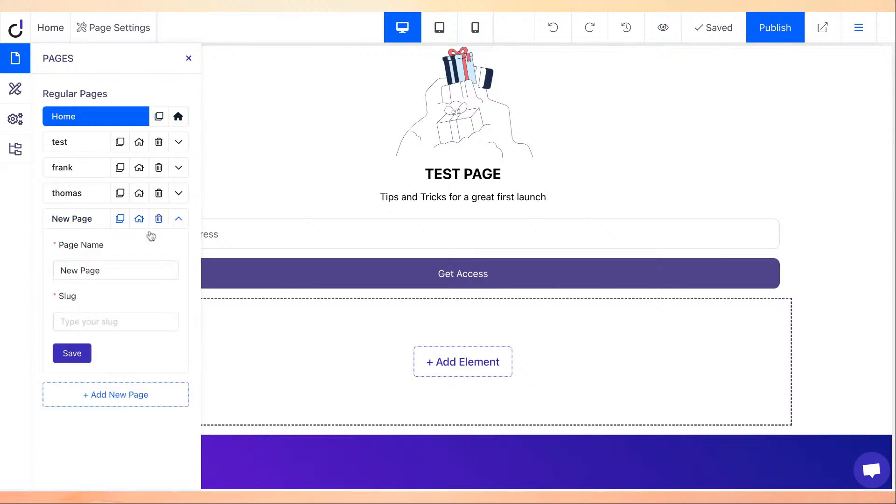
triple_click(100, 264)
type("demo")
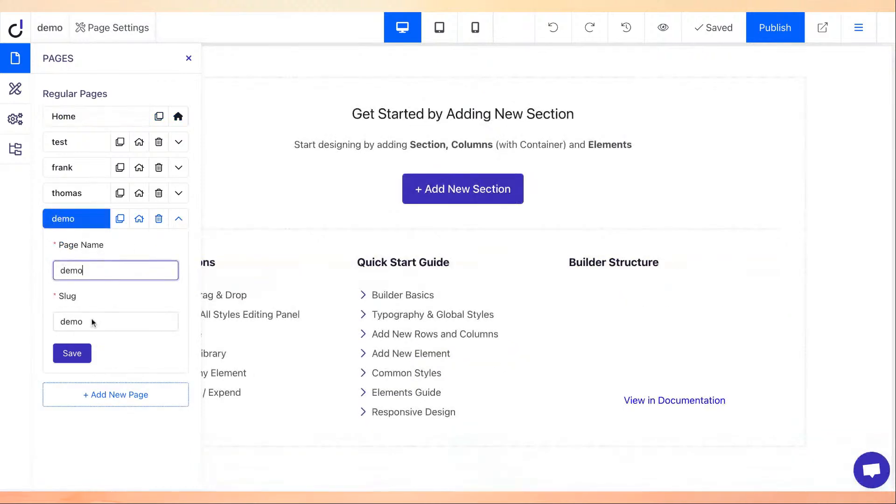
left_click(71, 353)
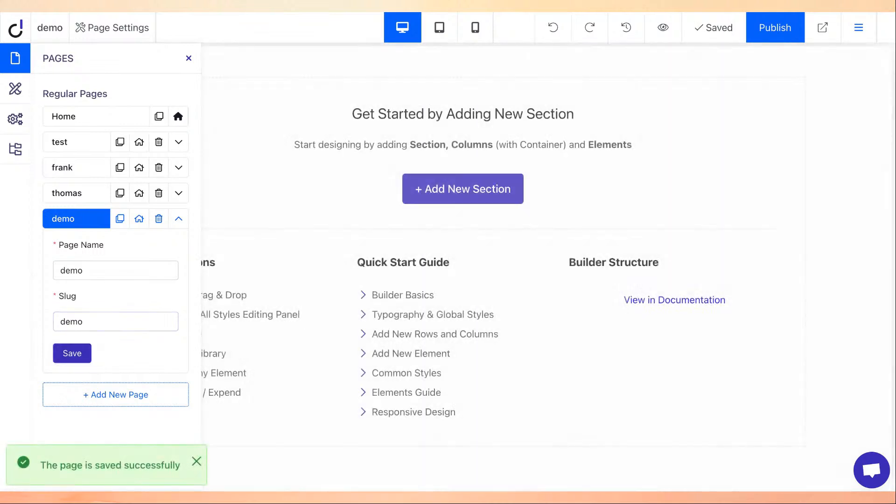
left_click(189, 59)
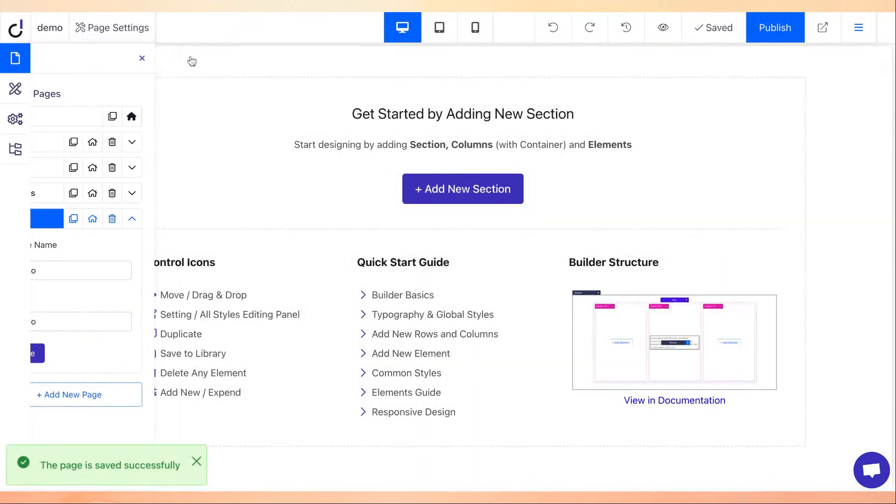
Paste the demobot.js script into the demo page's Header Code, save, and publish the site.
left_click(135, 36)
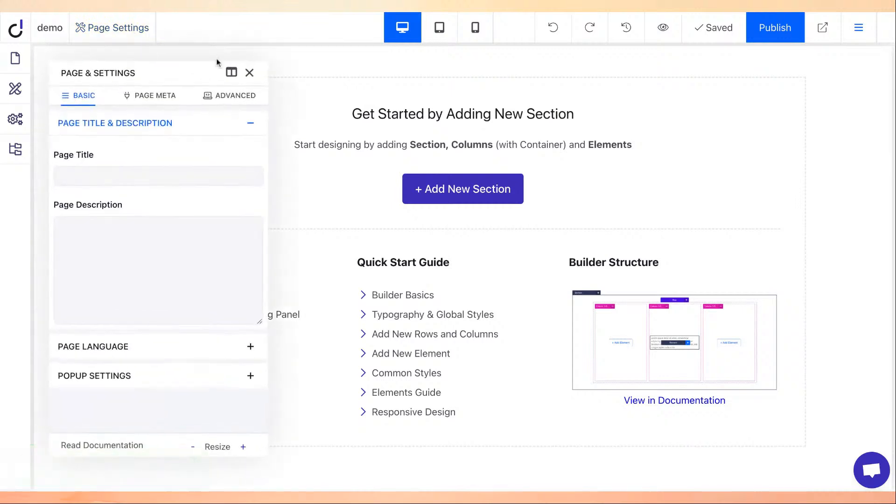
left_click(245, 95)
key("ctrl+v")
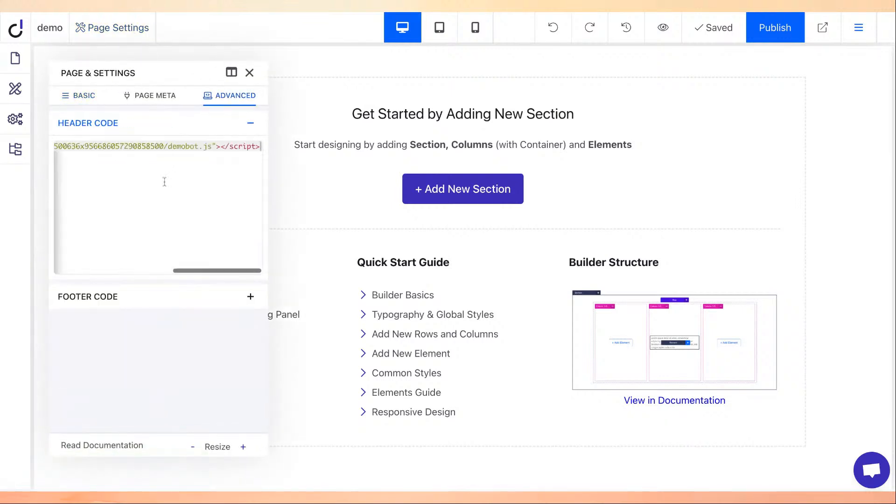
left_click(718, 28)
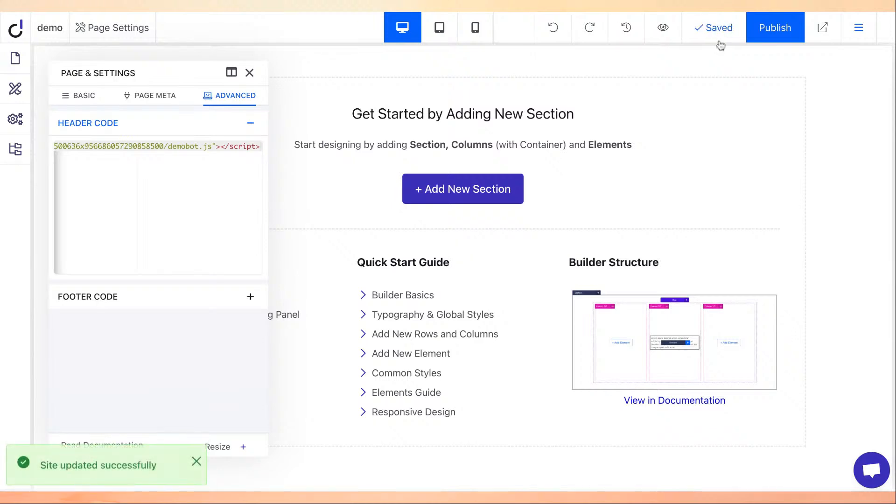
left_click(721, 30)
left_click(714, 37)
left_click(773, 29)
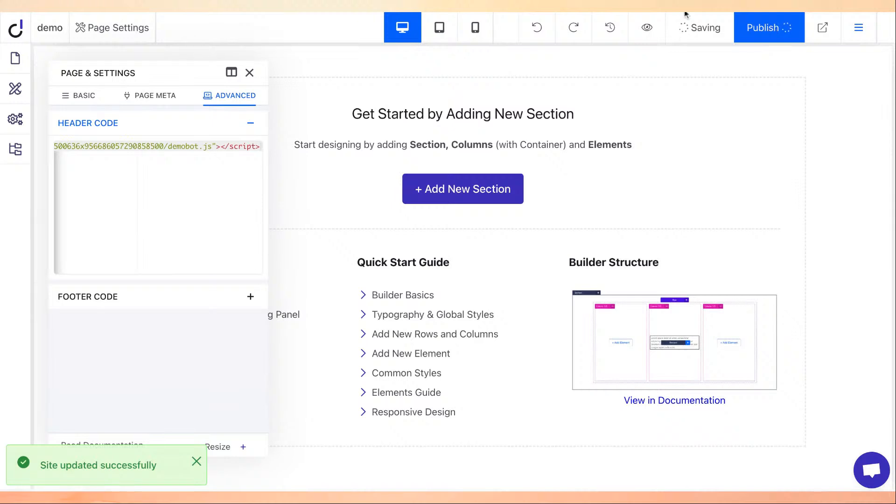
left_click(774, 28)
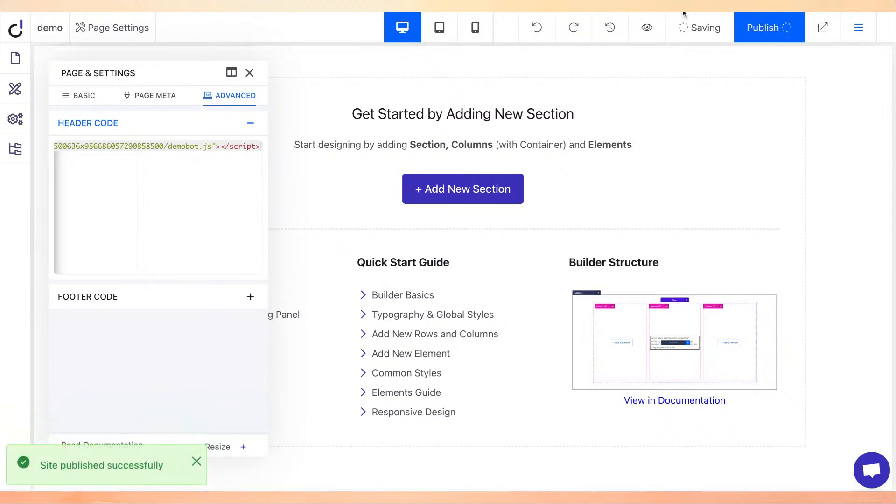